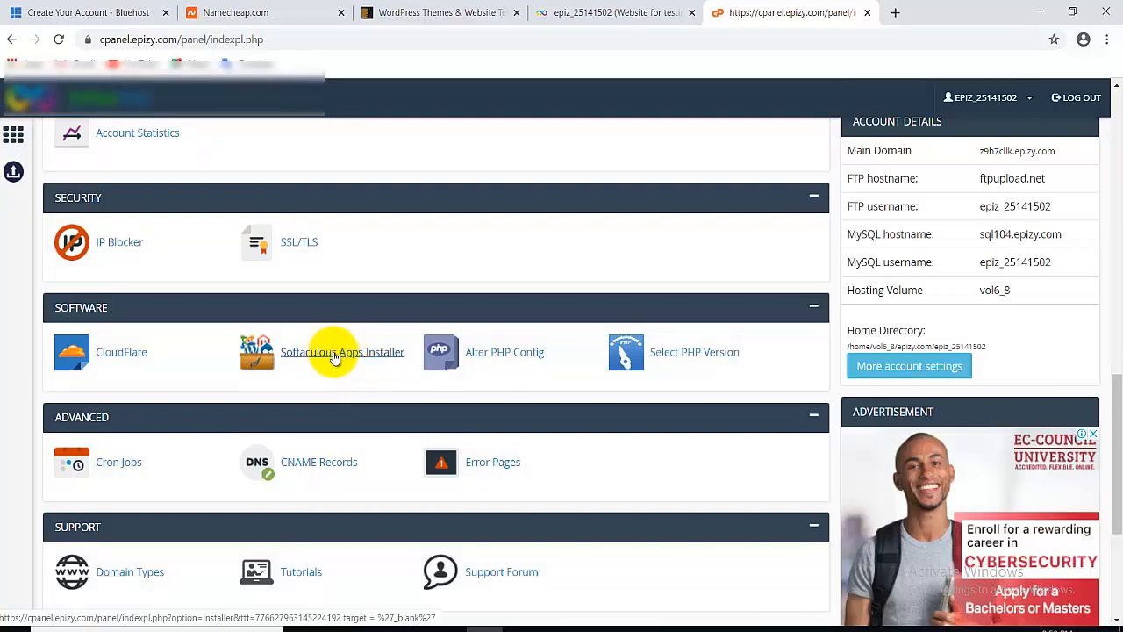
# Open the Softaculous Apps Installer and start a WordPress install from Top Scripts.
pyautogui.click(333, 357)
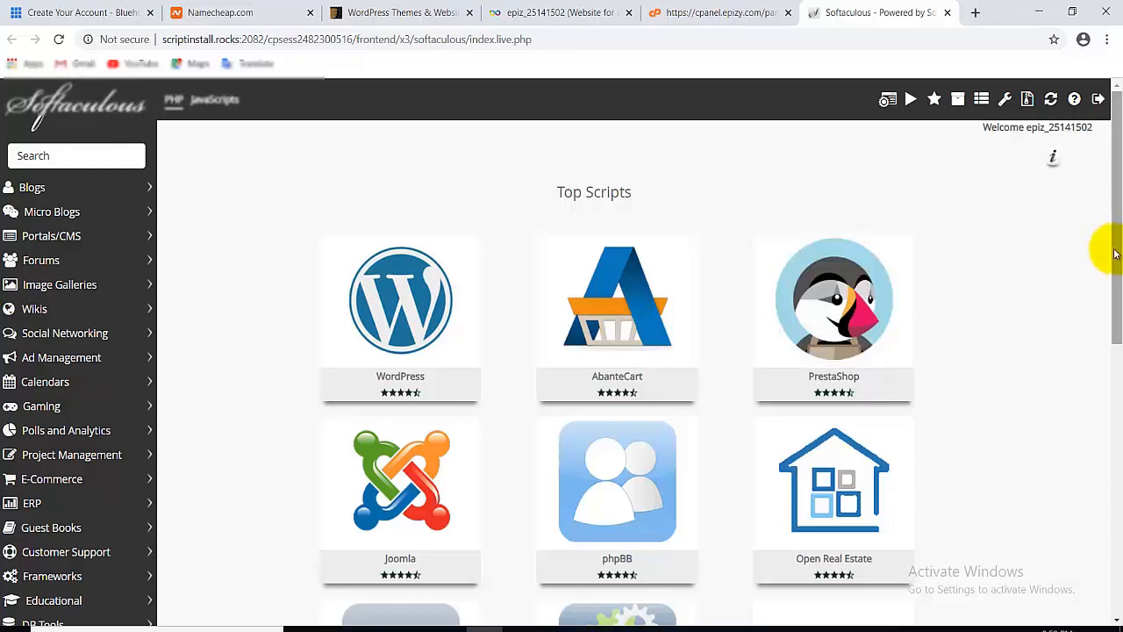
pyautogui.moveTo(459, 314)
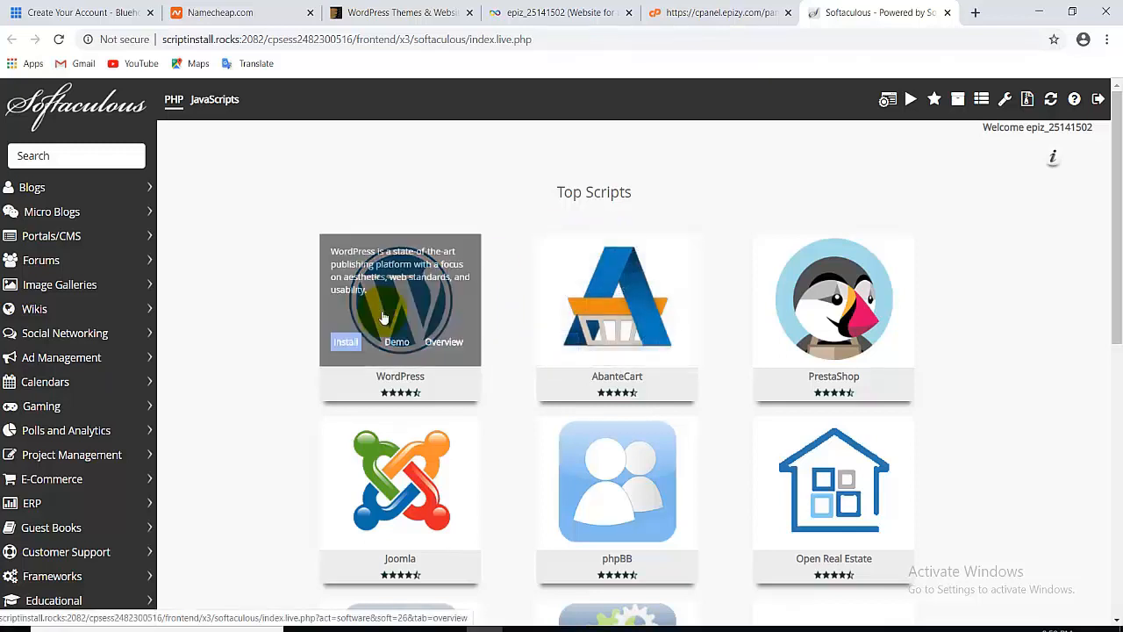
pyautogui.click(344, 342)
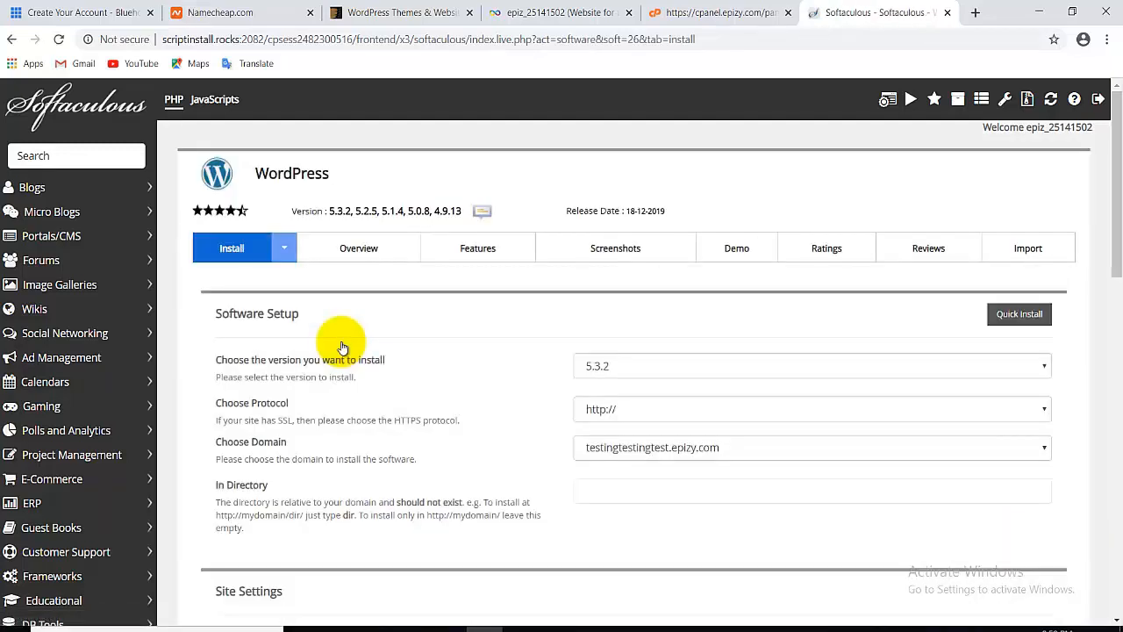
pyautogui.click(700, 371)
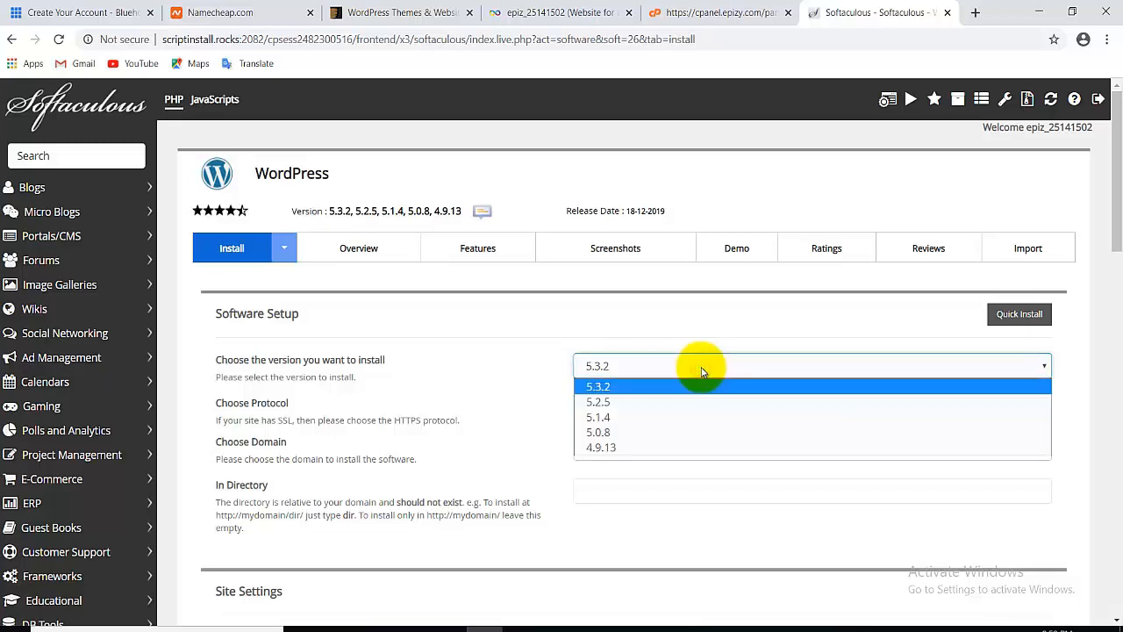
pyautogui.click(699, 369)
pyautogui.scroll(-1, 1110, 237)
pyautogui.scroll(-1, 1110, 237)
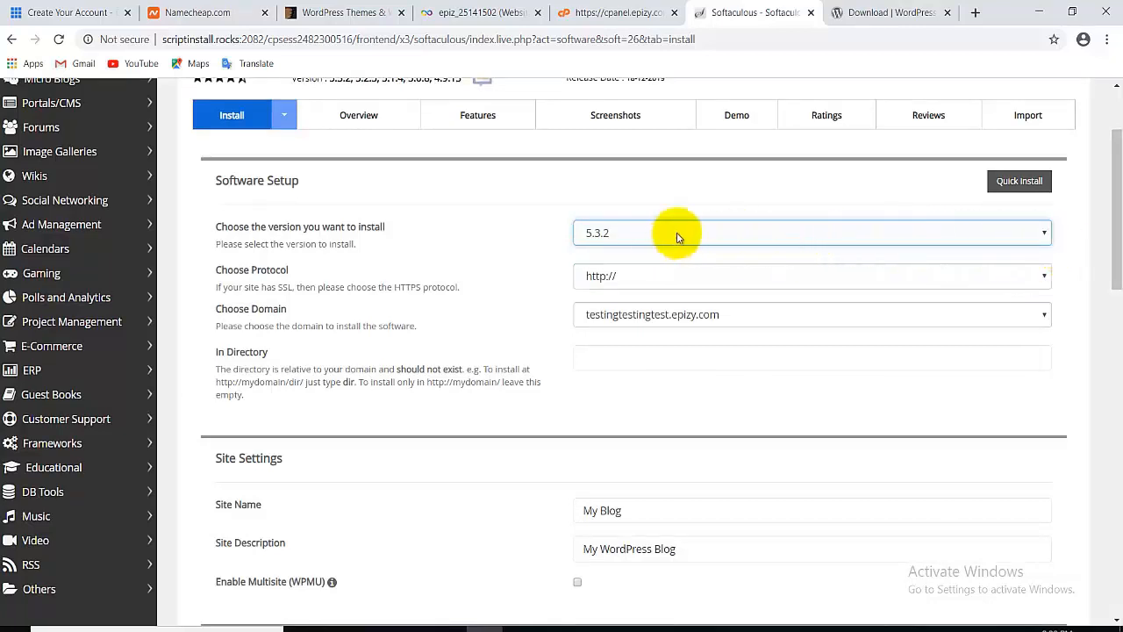
pyautogui.click(654, 235)
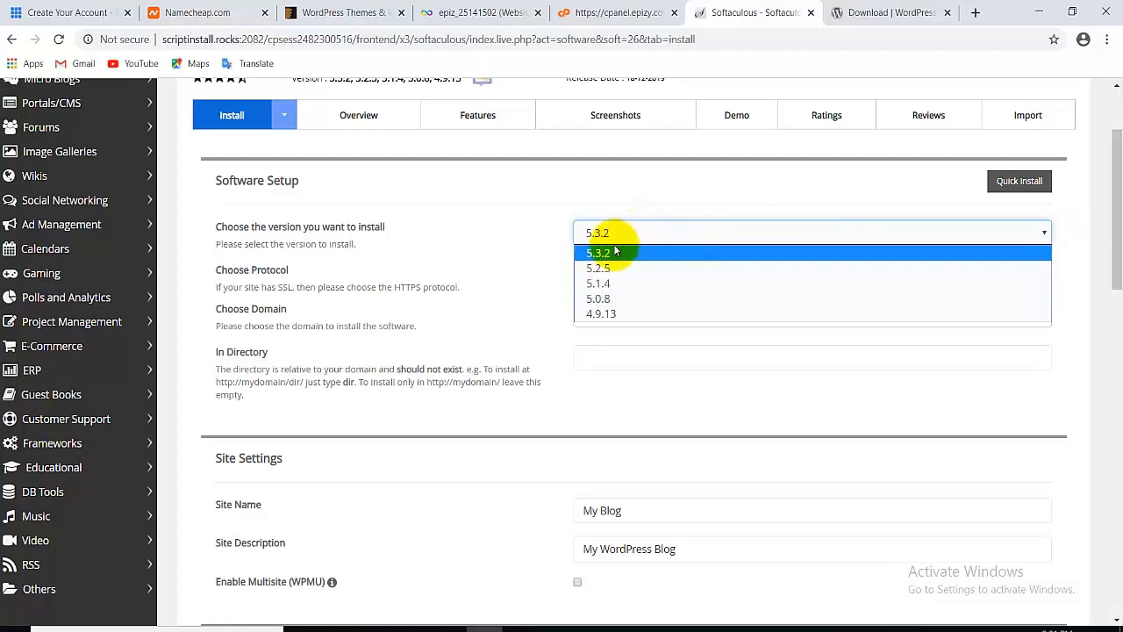
pyautogui.click(634, 210)
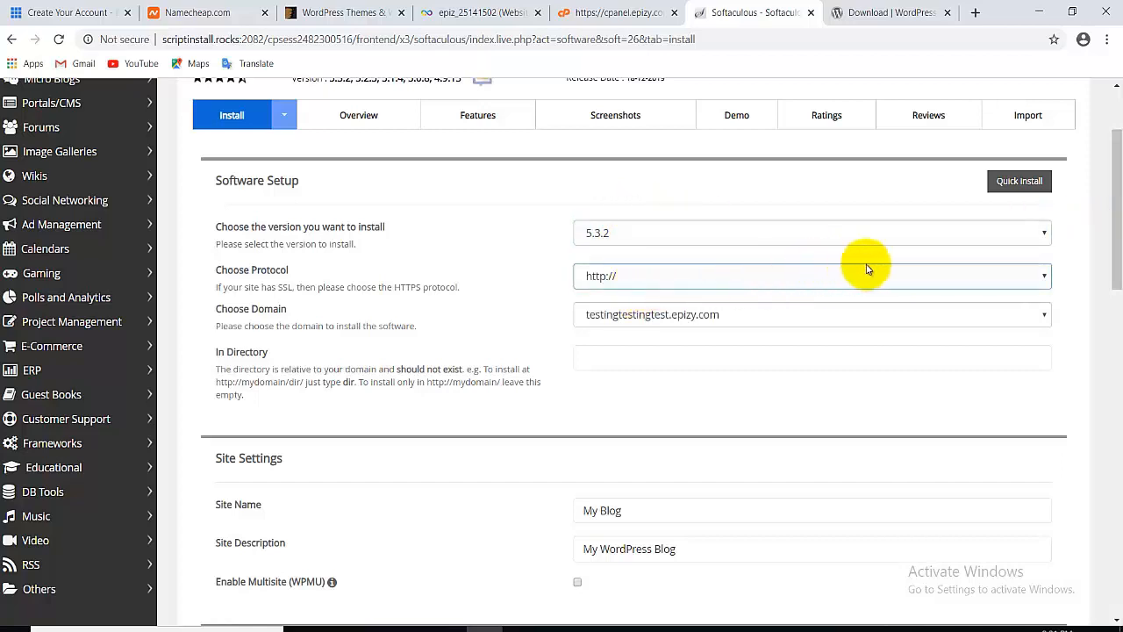
pyautogui.moveTo(1115, 251); pyautogui.dragTo(1110, 278)
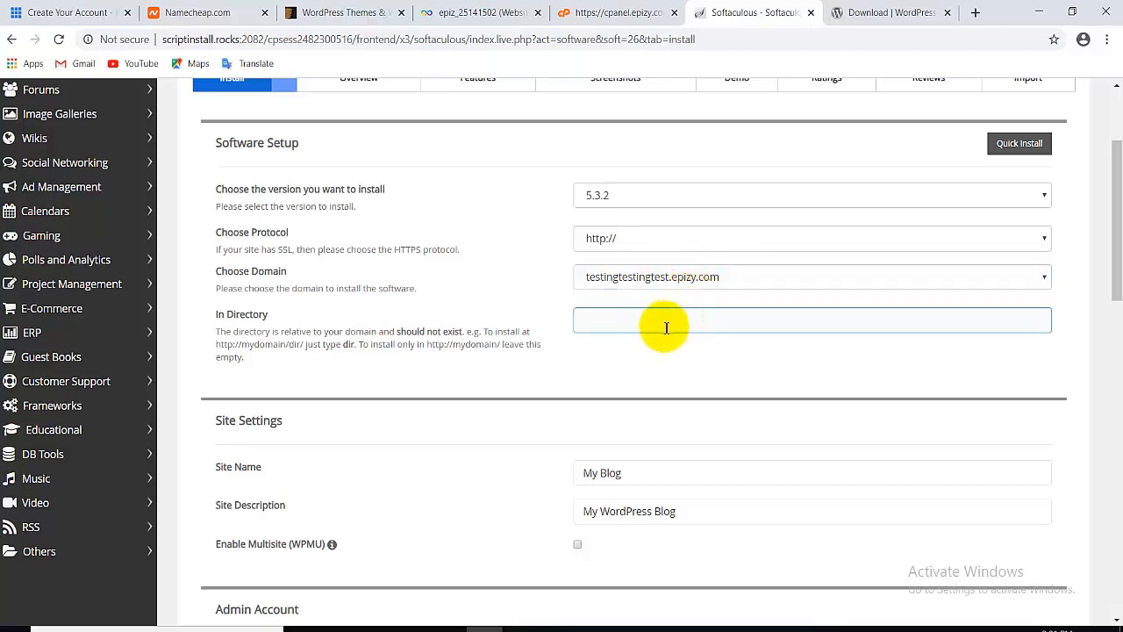
pyautogui.click(638, 318)
pyautogui.write('wp')
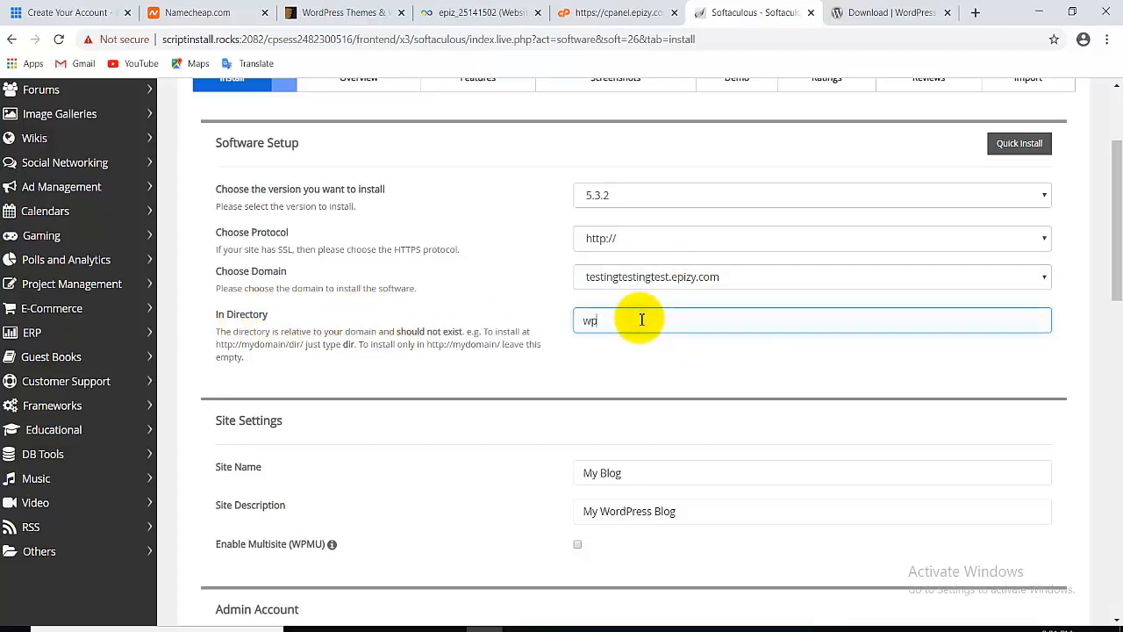
pyautogui.click(636, 368)
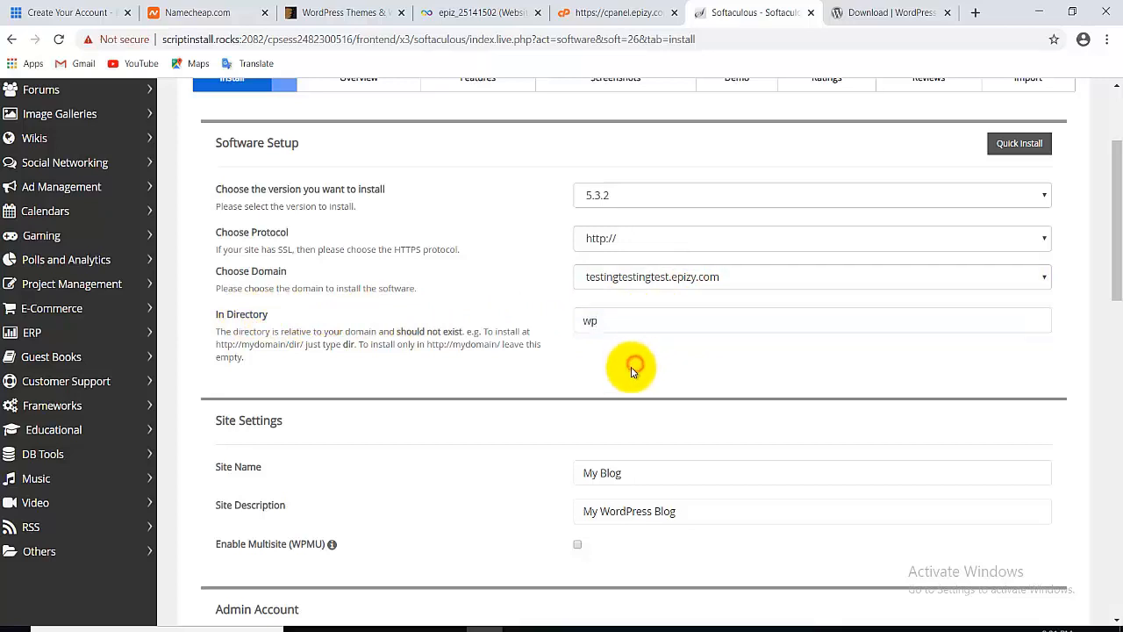
pyautogui.click(631, 332)
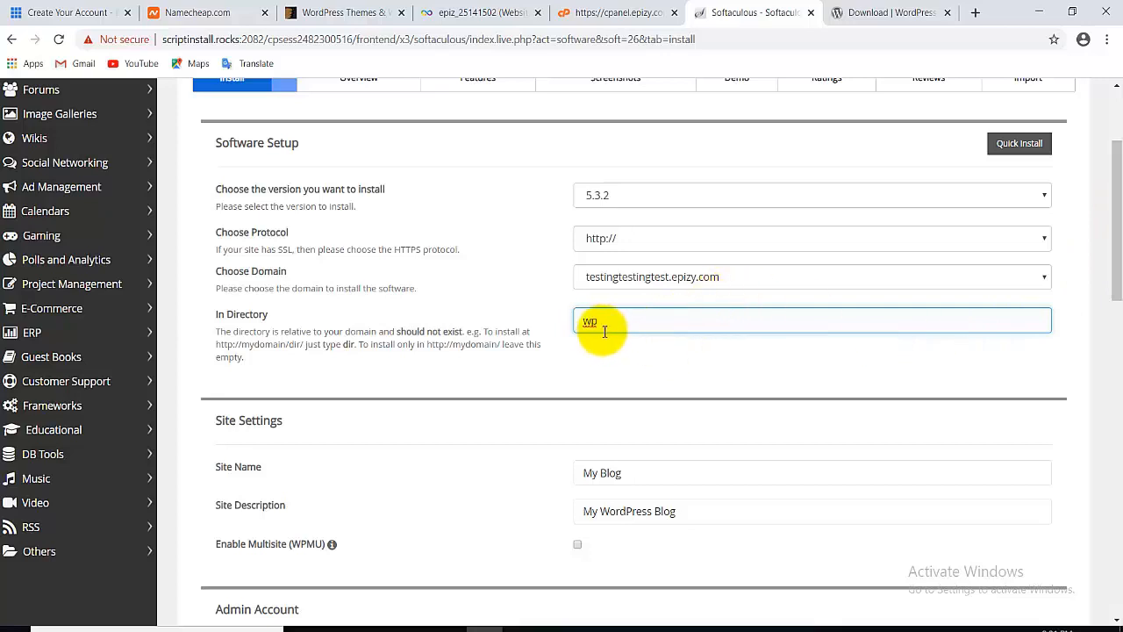
pyautogui.press('BackSpace')
pyautogui.press('BackSpace')
pyautogui.click(952, 343)
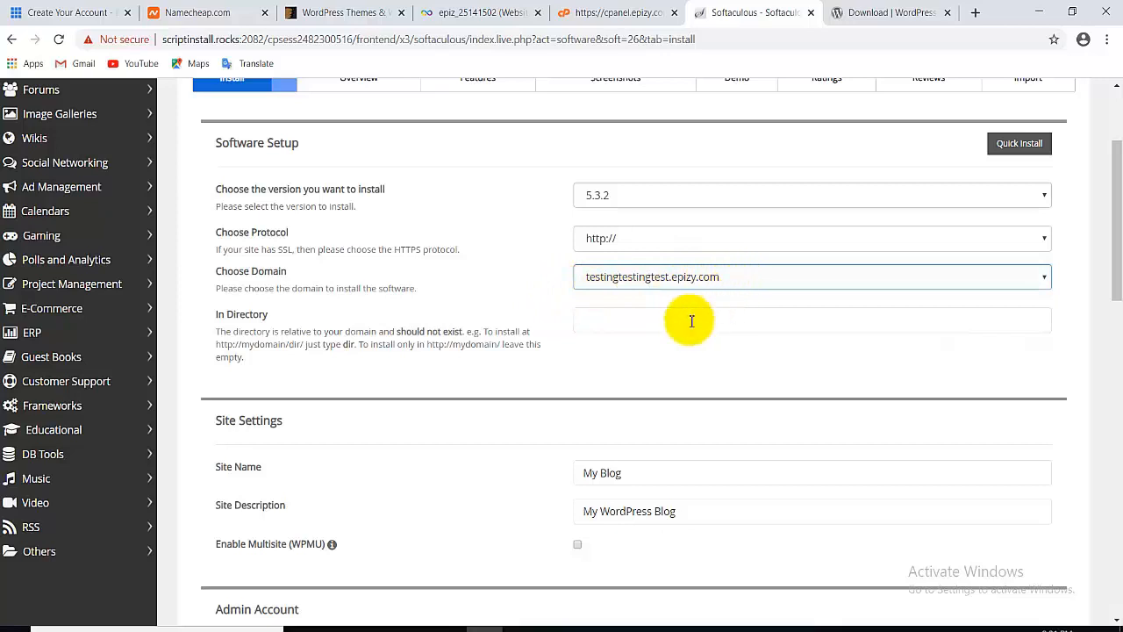
pyautogui.click(621, 321)
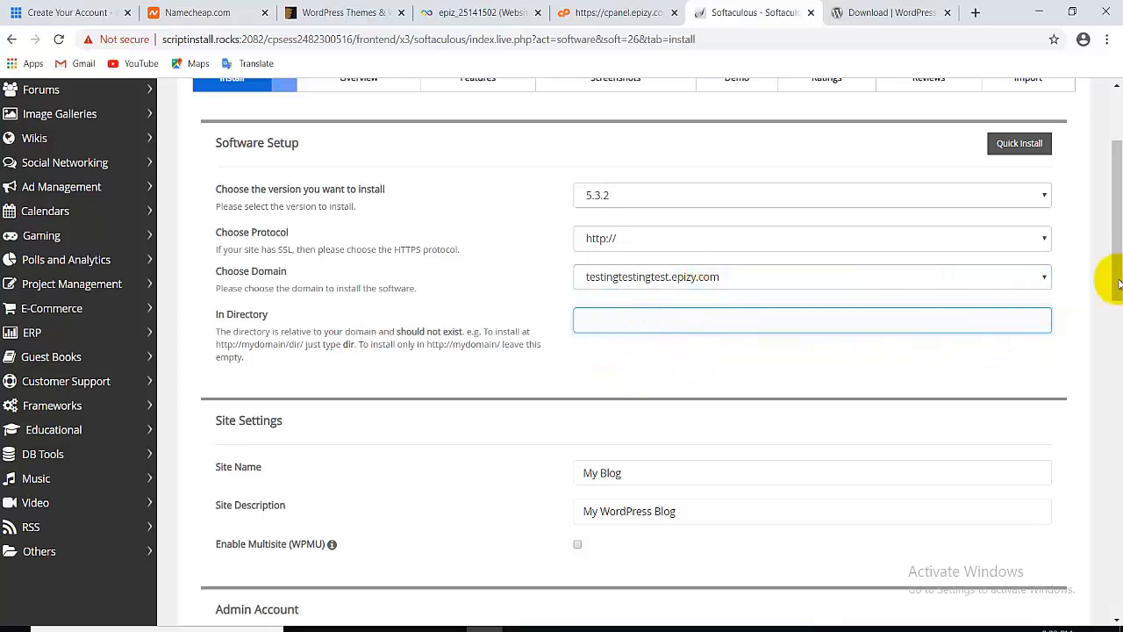
pyautogui.scroll(-3, 1112, 293)
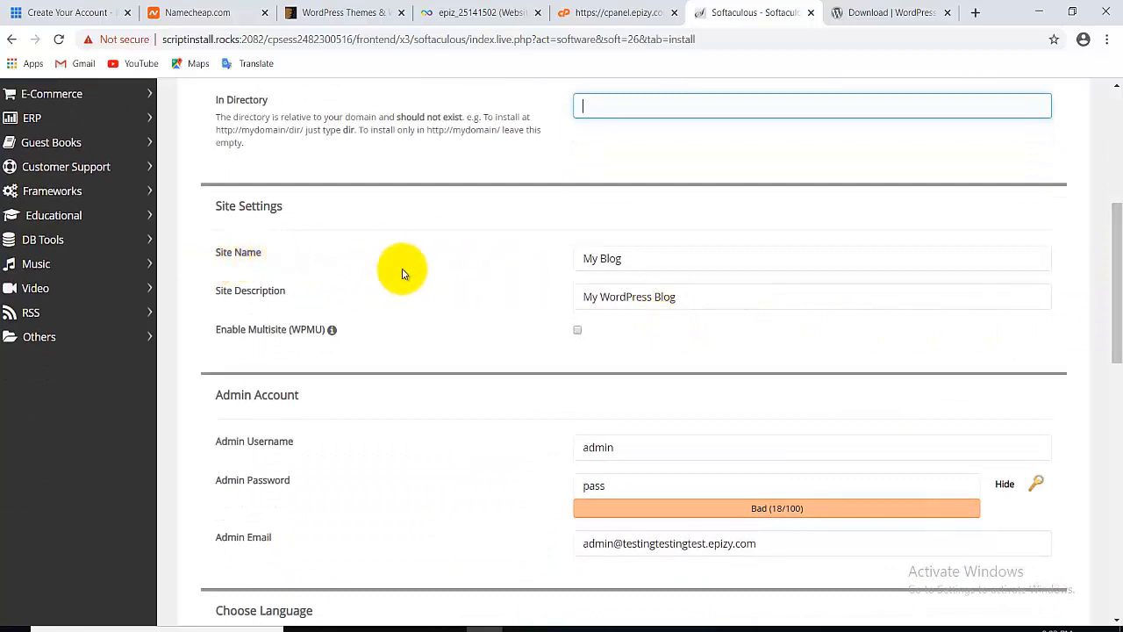
# Replace the site name 'My Blog' with 'Digital Marketing Made Easy'.
pyautogui.click(640, 263)
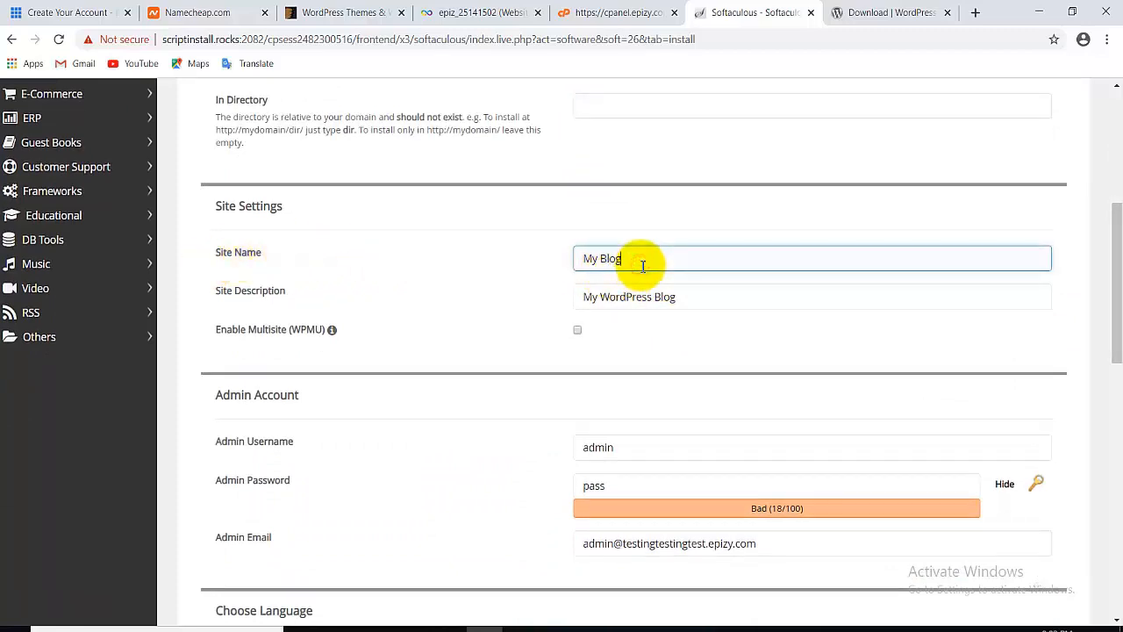
pyautogui.tripleClick(643, 267)
pyautogui.write('Digital Marketing Made')
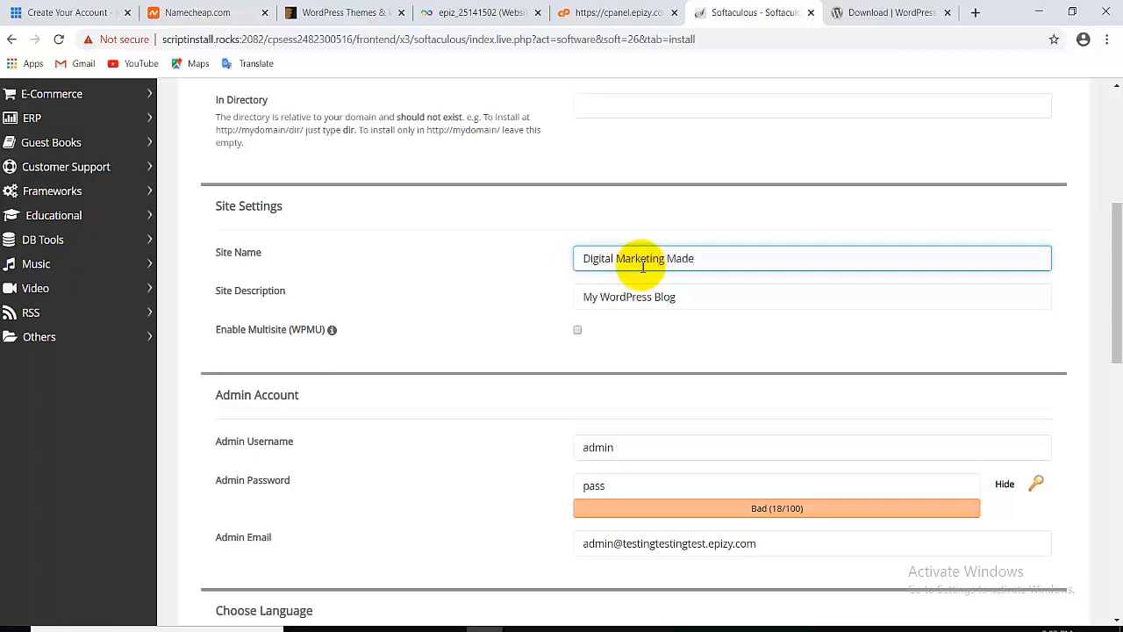
pyautogui.write(' Easy')
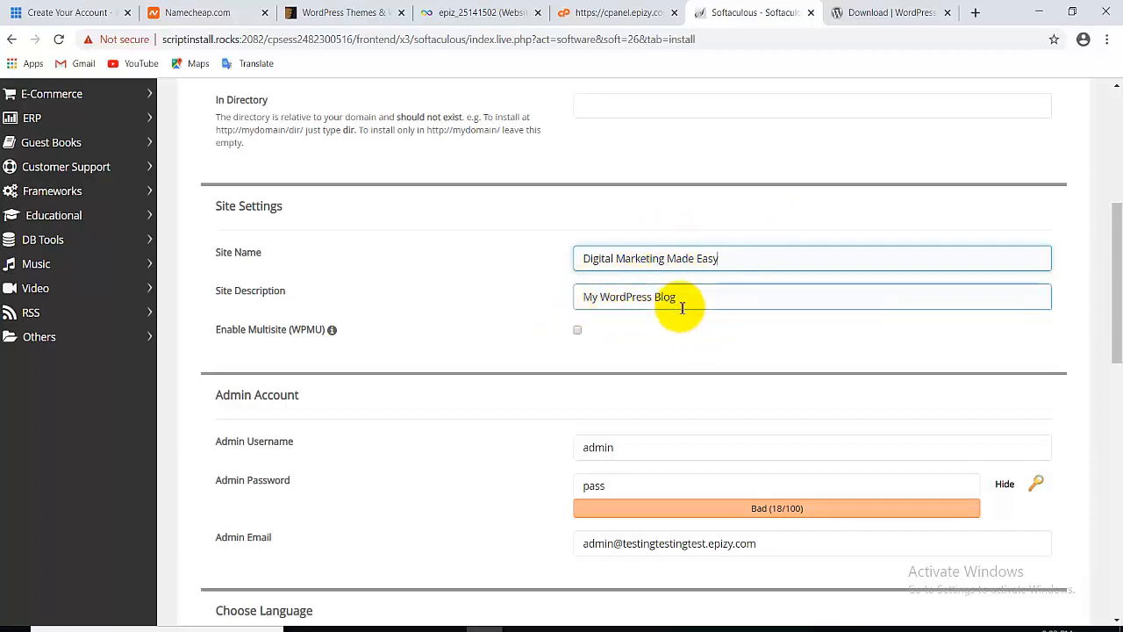
# Change the site description to 'An All-In-One Digital Marketing Course'.
pyautogui.moveTo(705, 301); pyautogui.dragTo(564, 320)
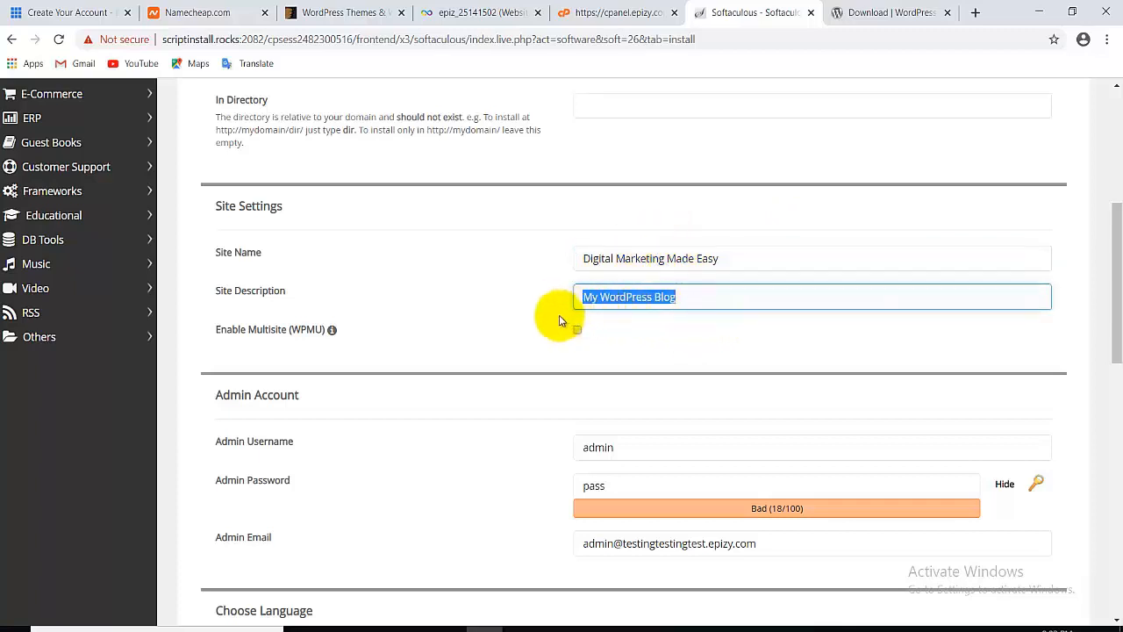
pyautogui.write('A')
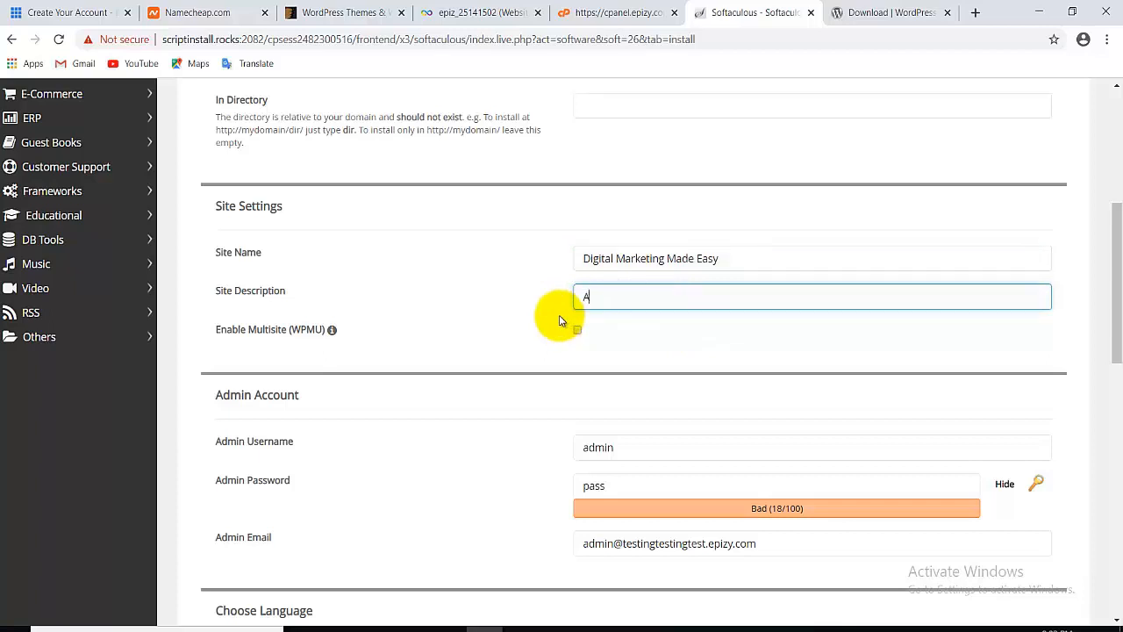
pyautogui.write('n L')
pyautogui.write(' Al')
pyautogui.write('l-In-One Digit')
pyautogui.write('al ,M')
pyautogui.press('BackSpace')
pyautogui.write('Marketing Course')
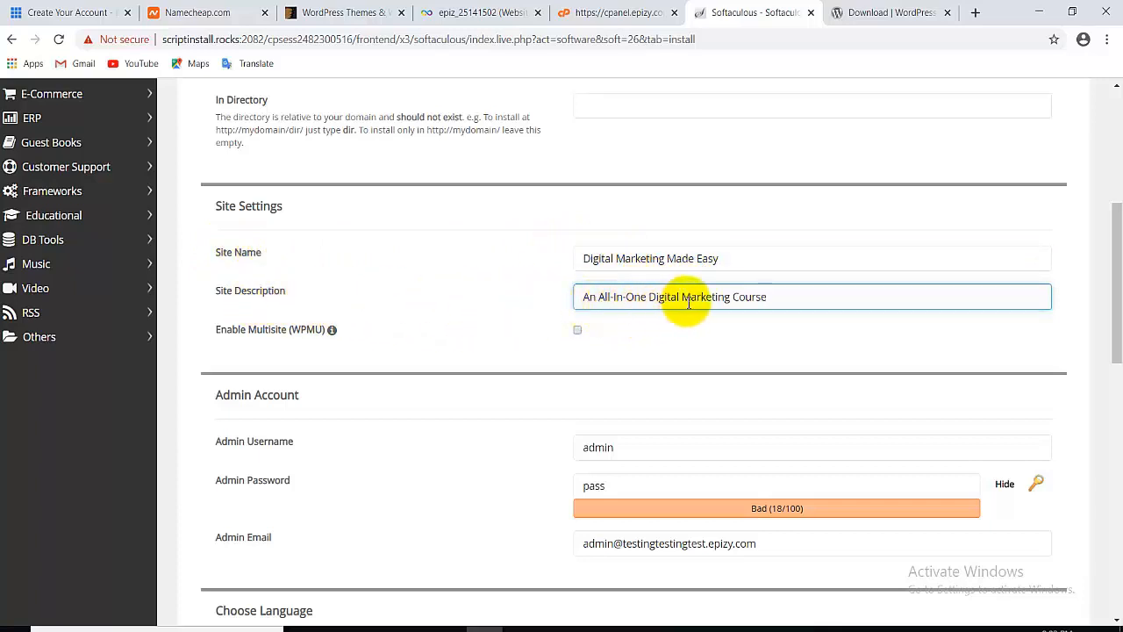
# Replace the default 'admin' username with a custom admin username.
pyautogui.moveTo(1112, 299); pyautogui.dragTo(1119, 394)
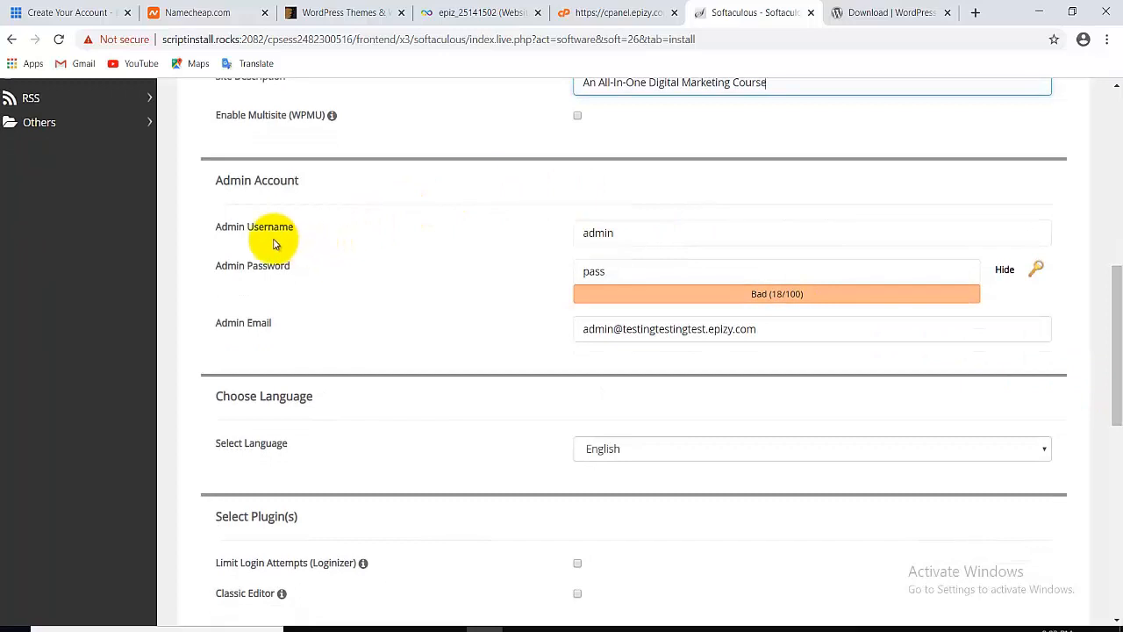
pyautogui.click(583, 231)
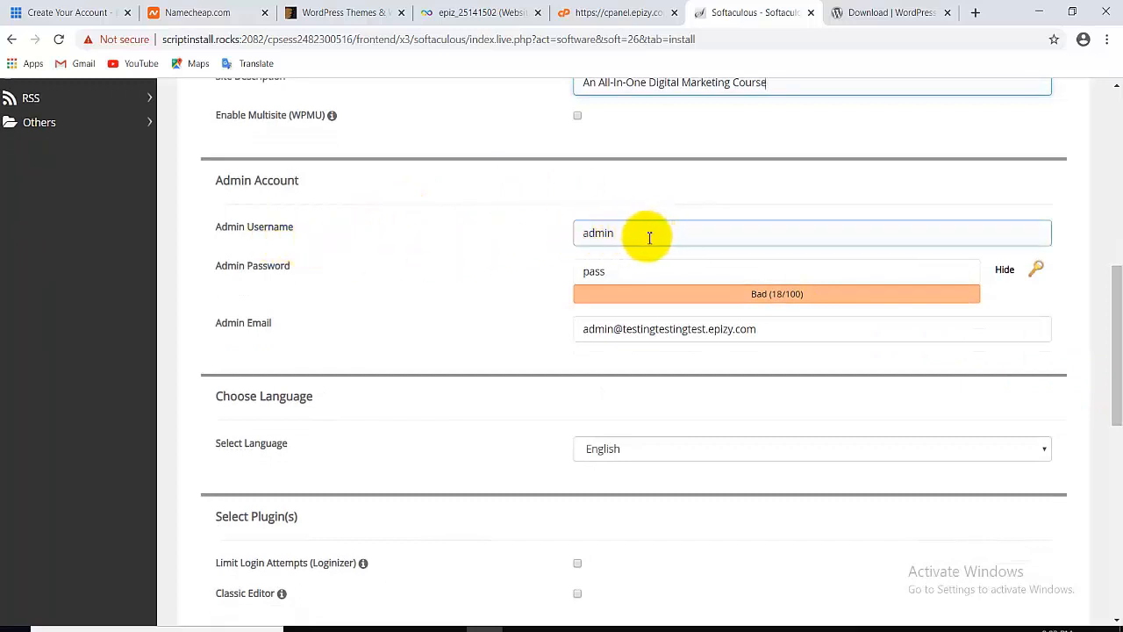
pyautogui.click(581, 233)
pyautogui.moveTo(581, 232); pyautogui.dragTo(628, 235)
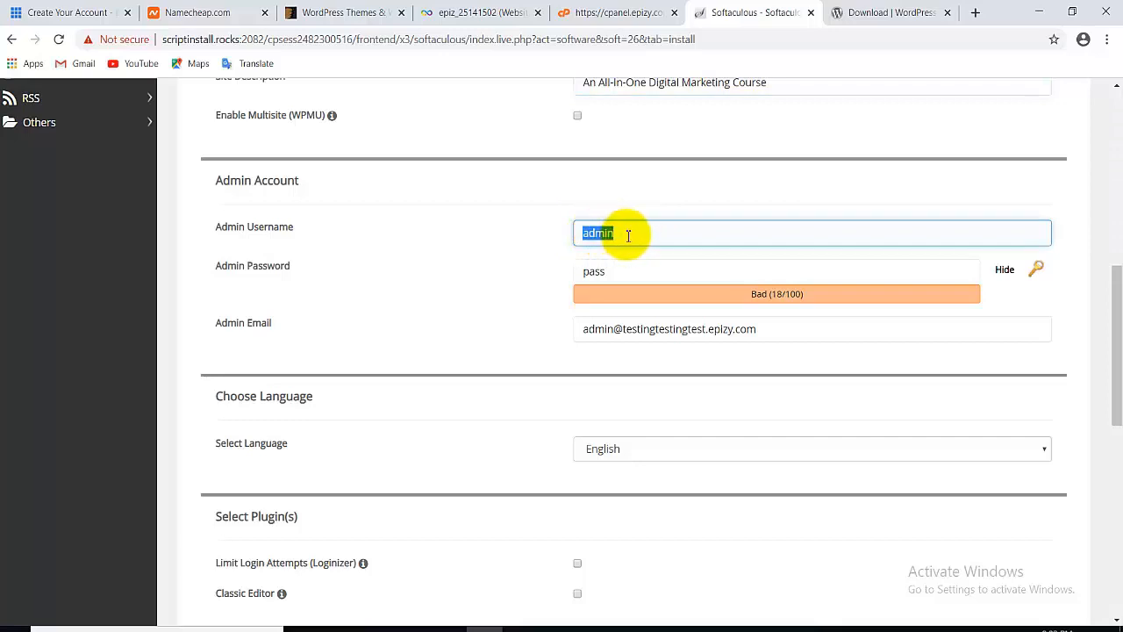
pyautogui.click(628, 235)
pyautogui.press('BackSpace')
pyautogui.press('BackSpace')
pyautogui.press('BackSpace')
pyautogui.press('BackSpace')
pyautogui.press('BackSpace')
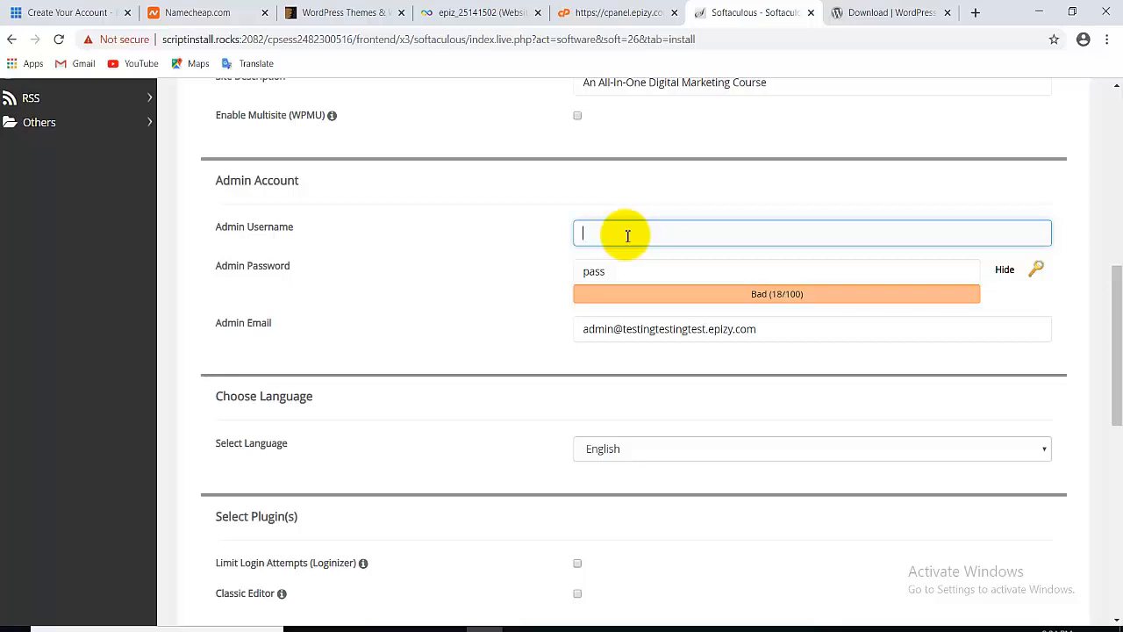
pyautogui.write('dmme173')
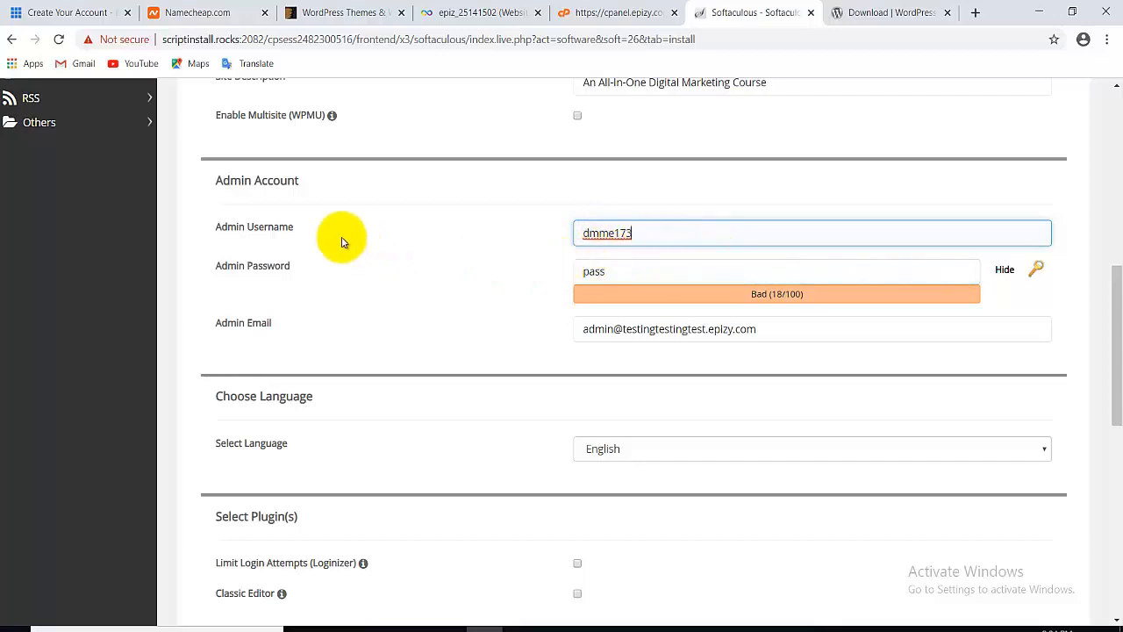
pyautogui.click(631, 275)
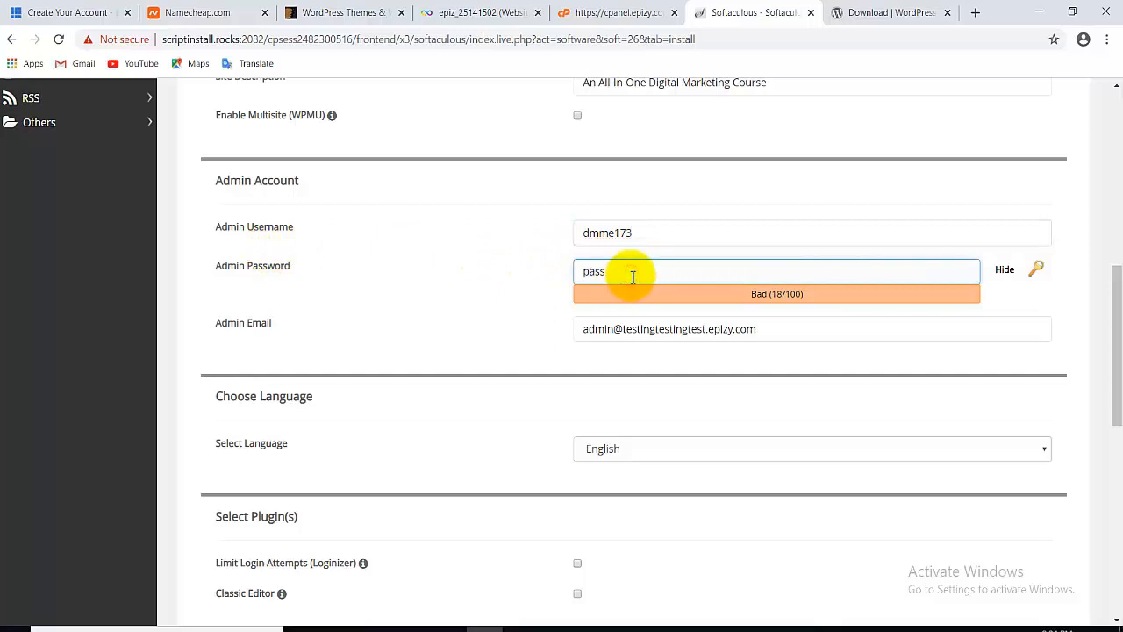
# Enter a new strong admin password and select the default admin email text.
pyautogui.doubleClick(631, 276)
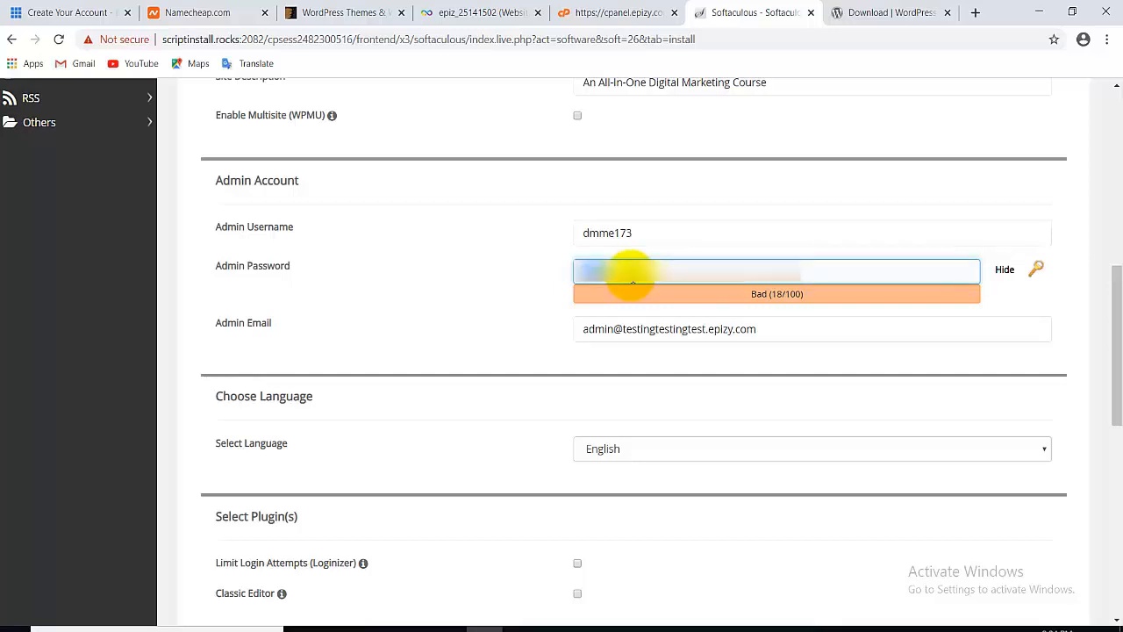
pyautogui.write('dm')
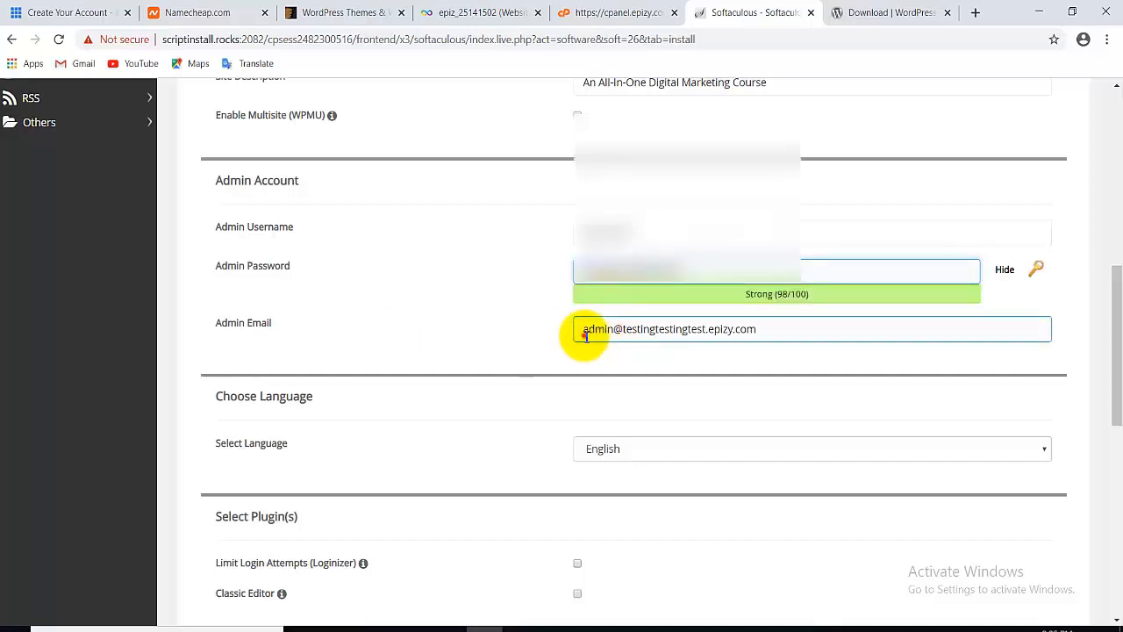
pyautogui.click(585, 335)
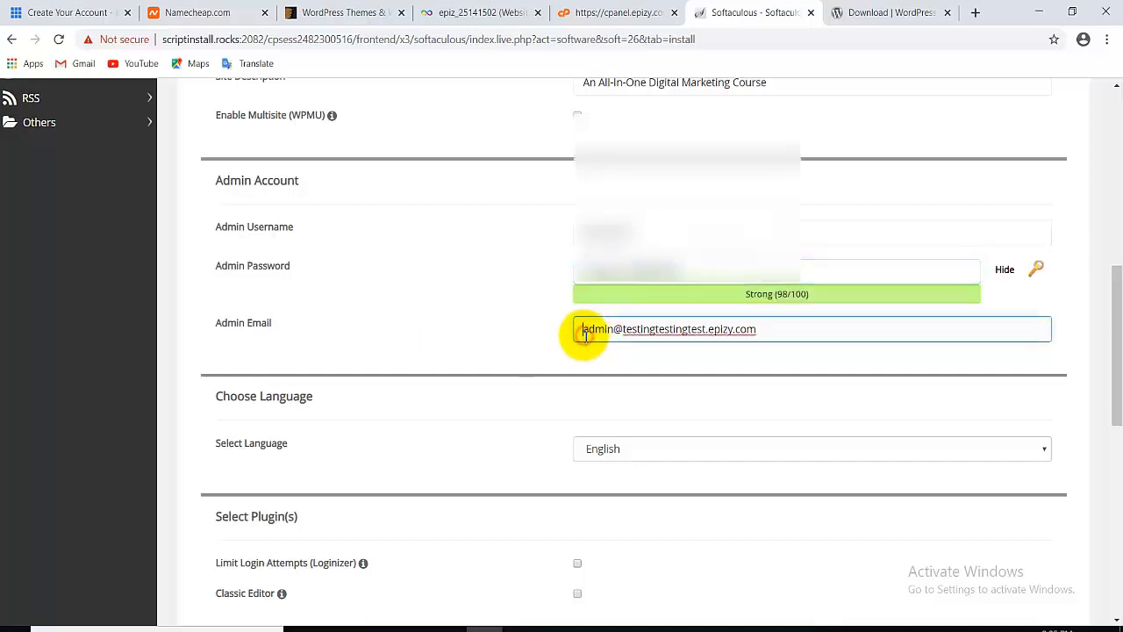
pyautogui.moveTo(586, 335); pyautogui.dragTo(776, 336)
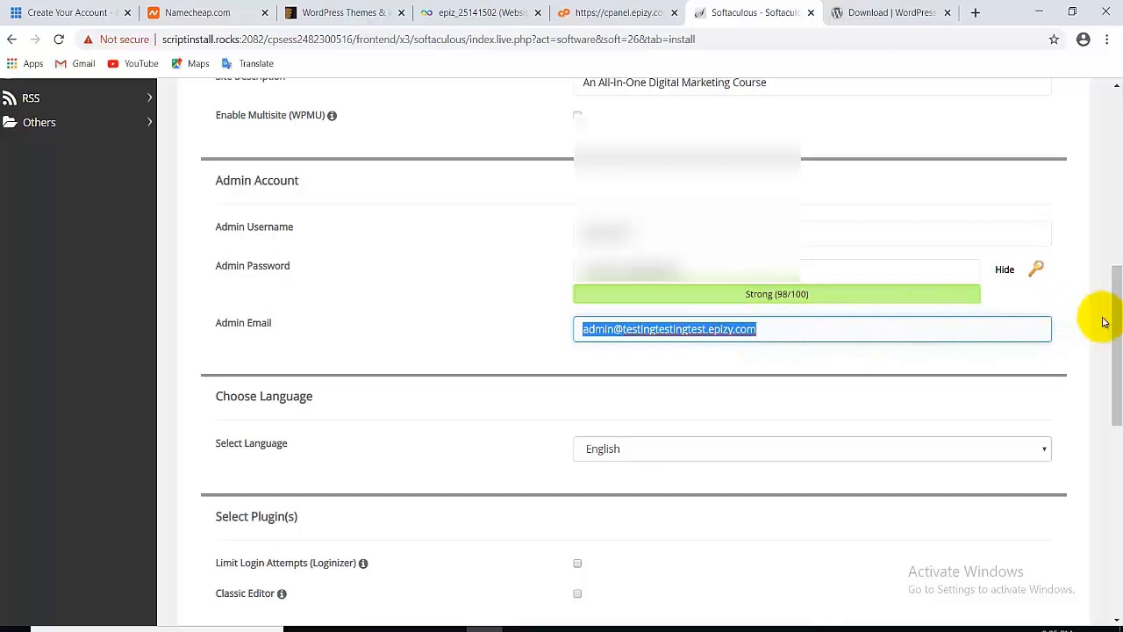
pyautogui.moveTo(1112, 323); pyautogui.dragTo(1114, 361)
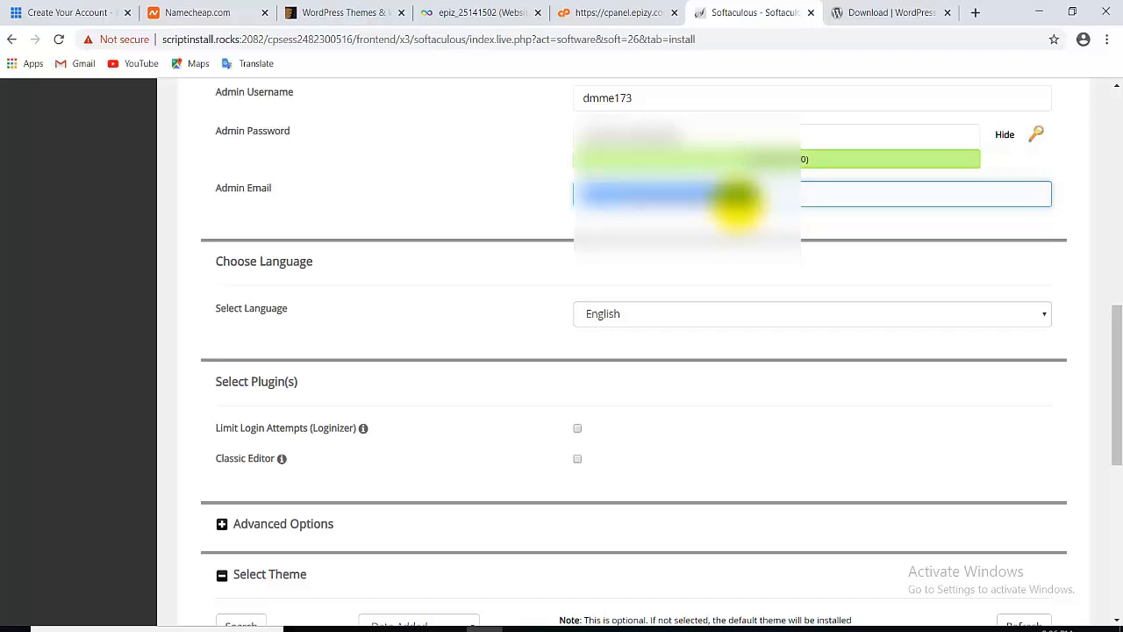
# Clear the admin email field and run the WordPress installation to the success page.
pyautogui.press('BackSpace')
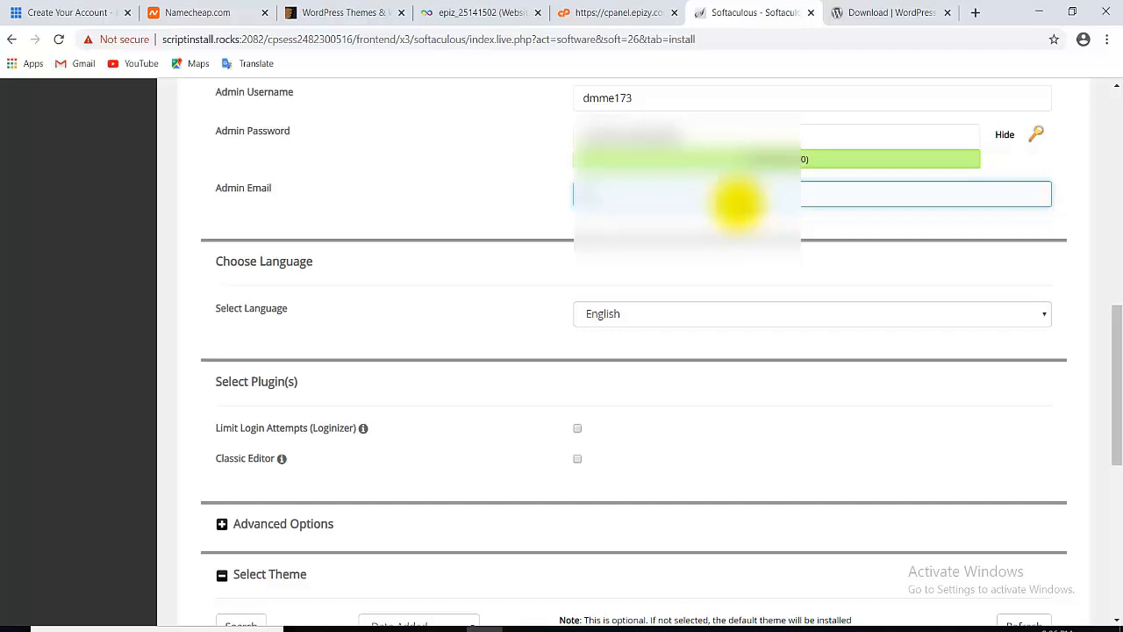
pyautogui.scroll(-5, 579, 351)
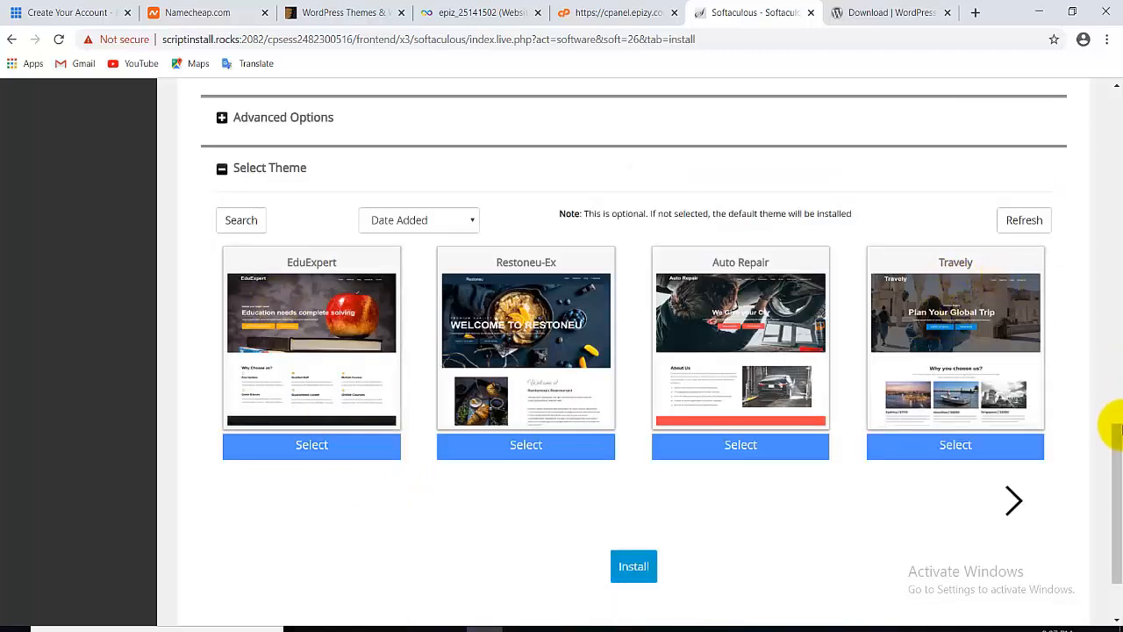
pyautogui.click(628, 566)
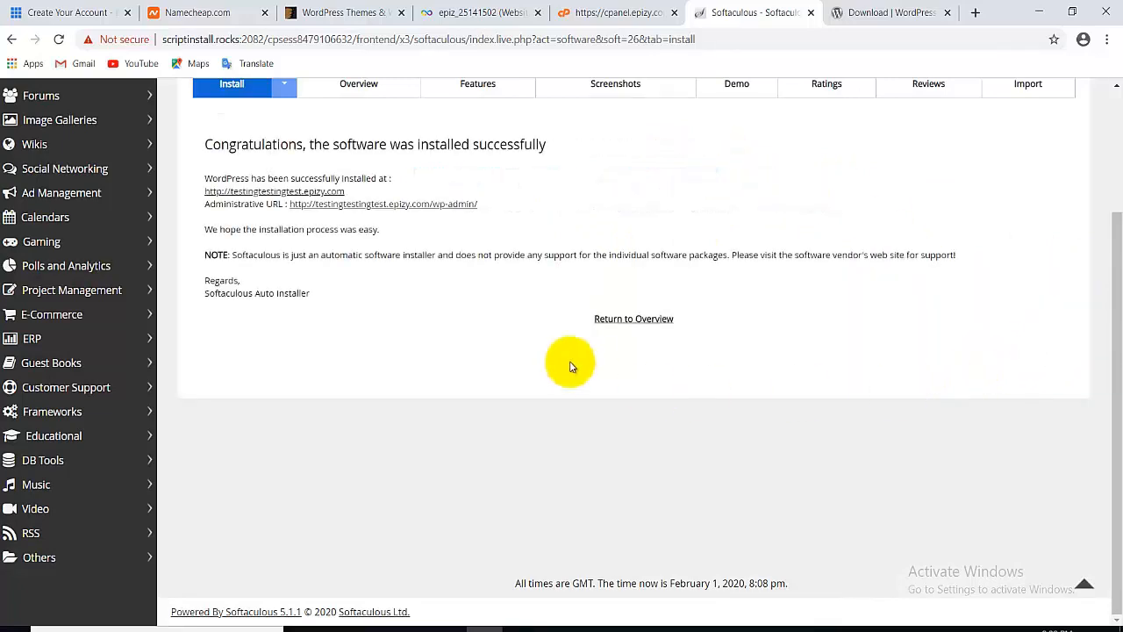
pyautogui.scroll(1, 1103, 243)
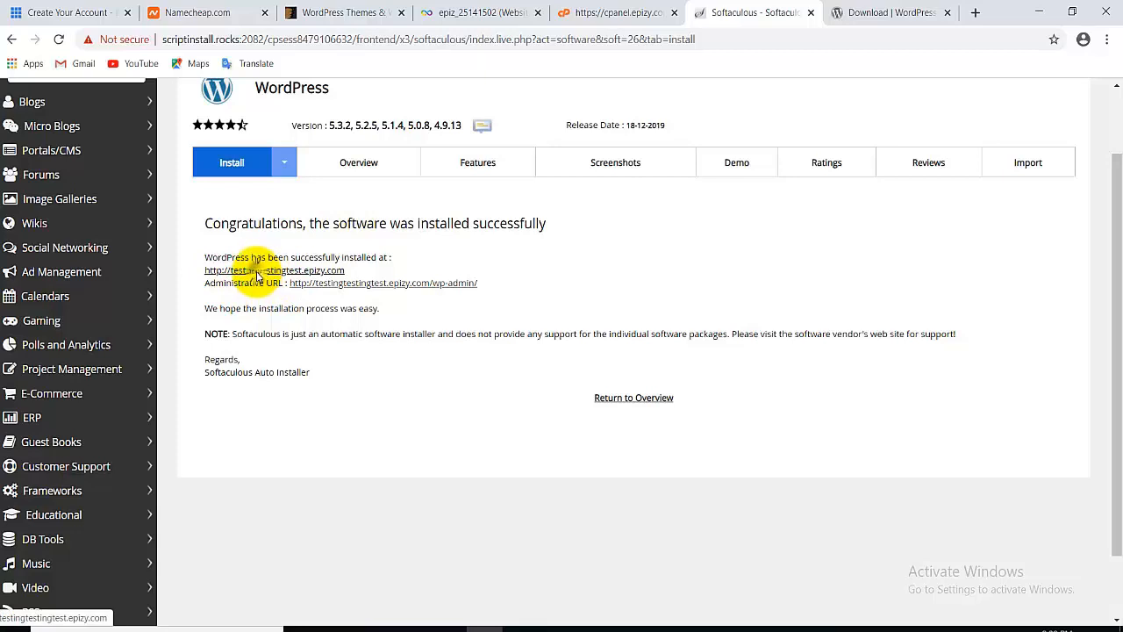
# Open testingtestingtest.epizy.com in a new tab, view the Hello world! post, then return.
pyautogui.rightClick(259, 274)
pyautogui.click(277, 284)
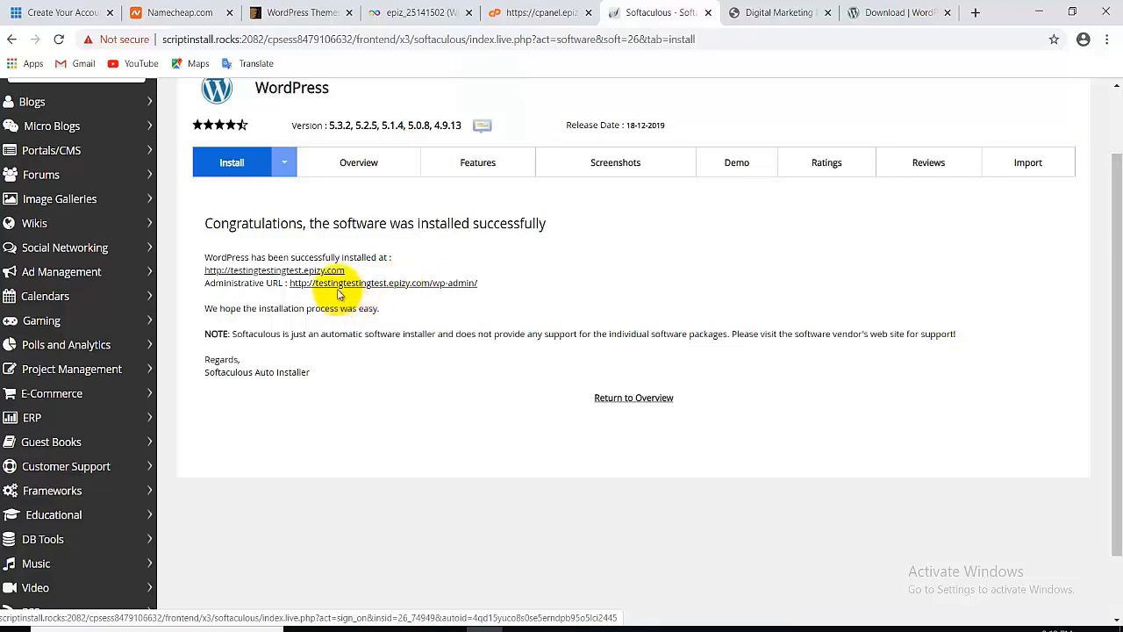
pyautogui.click(781, 12)
pyautogui.moveTo(1110, 220); pyautogui.dragTo(852, 83)
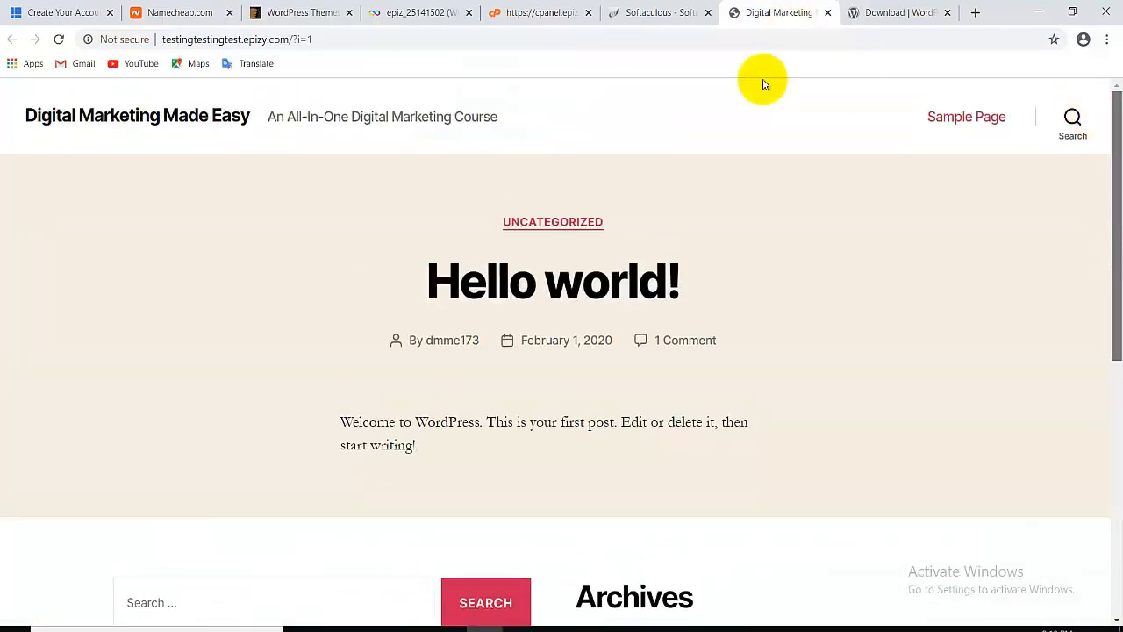
pyautogui.click(633, 9)
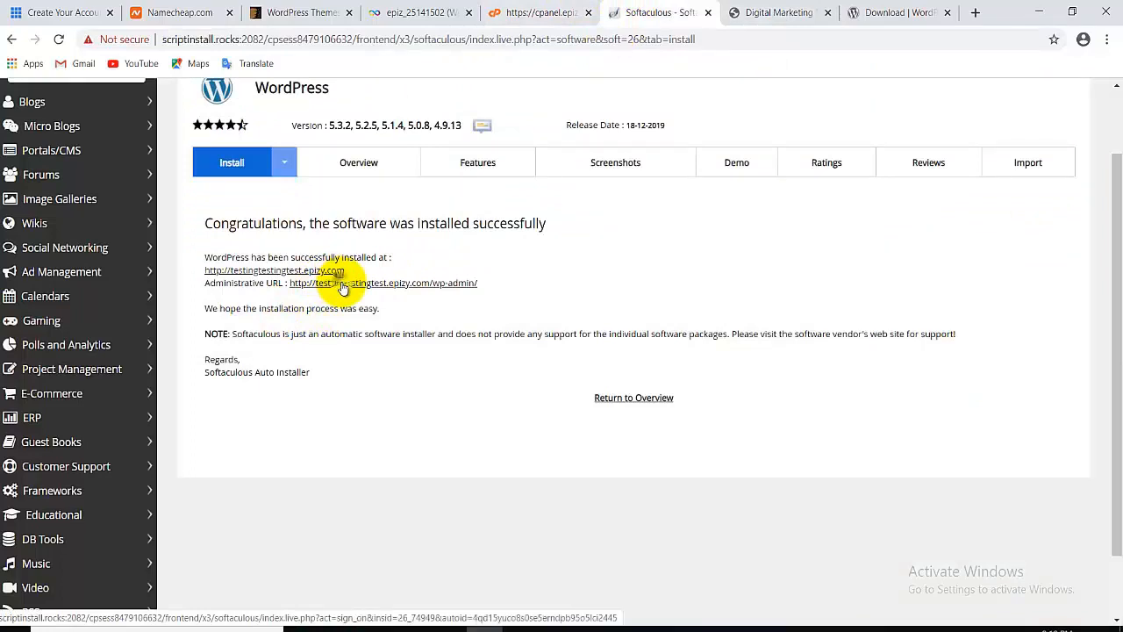
# Open the wp-admin Administrative URL in a new tab and view the Dashboard.
pyautogui.rightClick(344, 286)
pyautogui.click(373, 292)
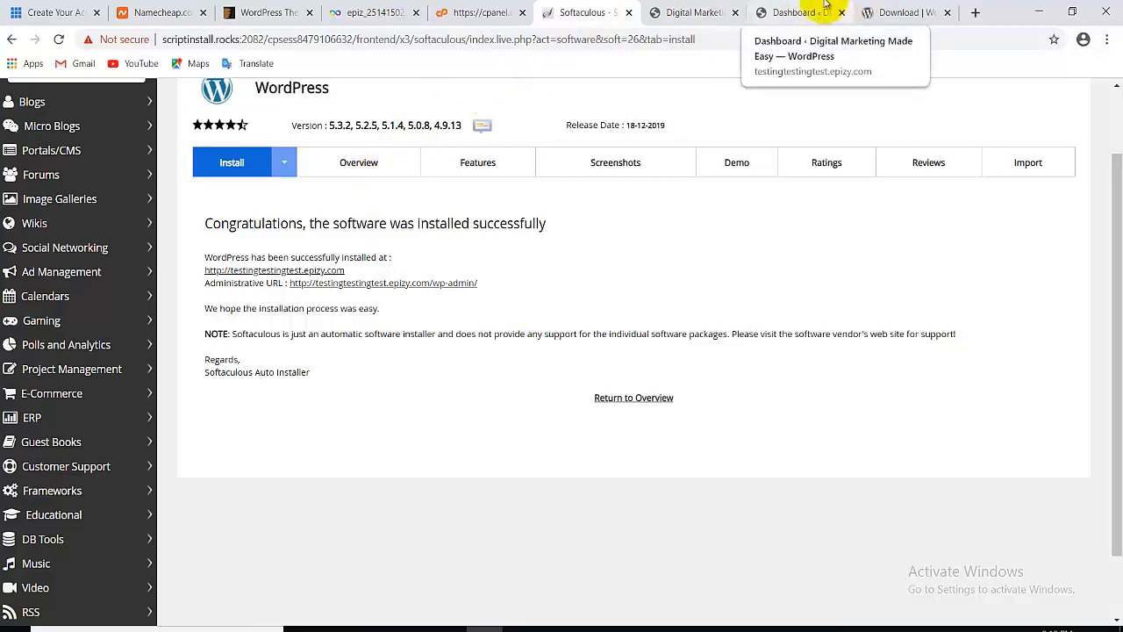
pyautogui.click(765, 15)
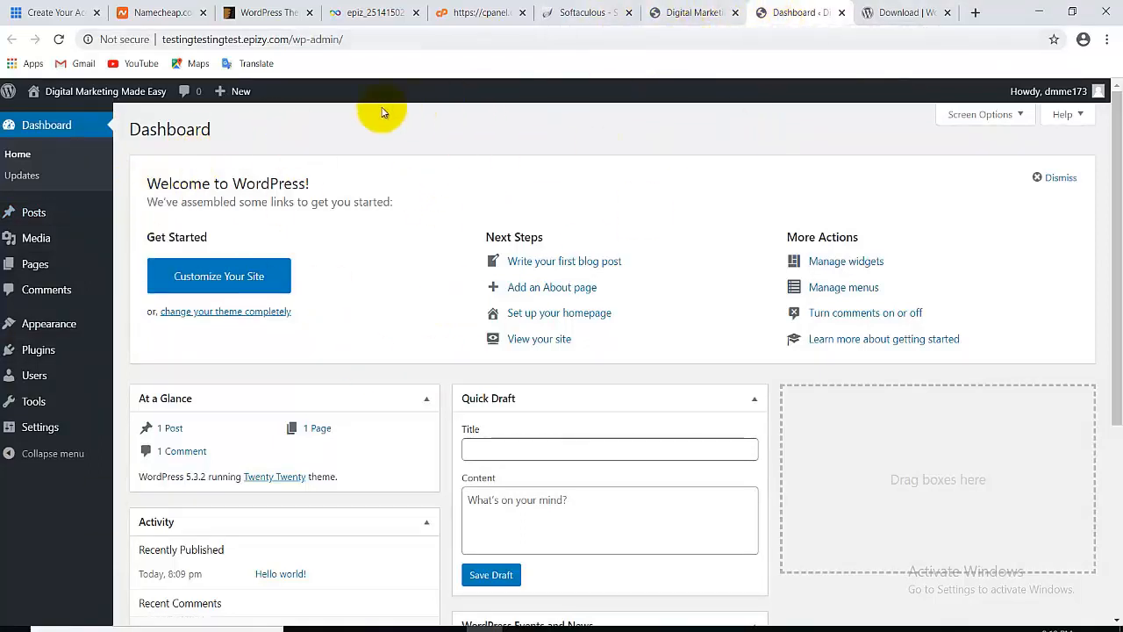
pyautogui.click(671, 13)
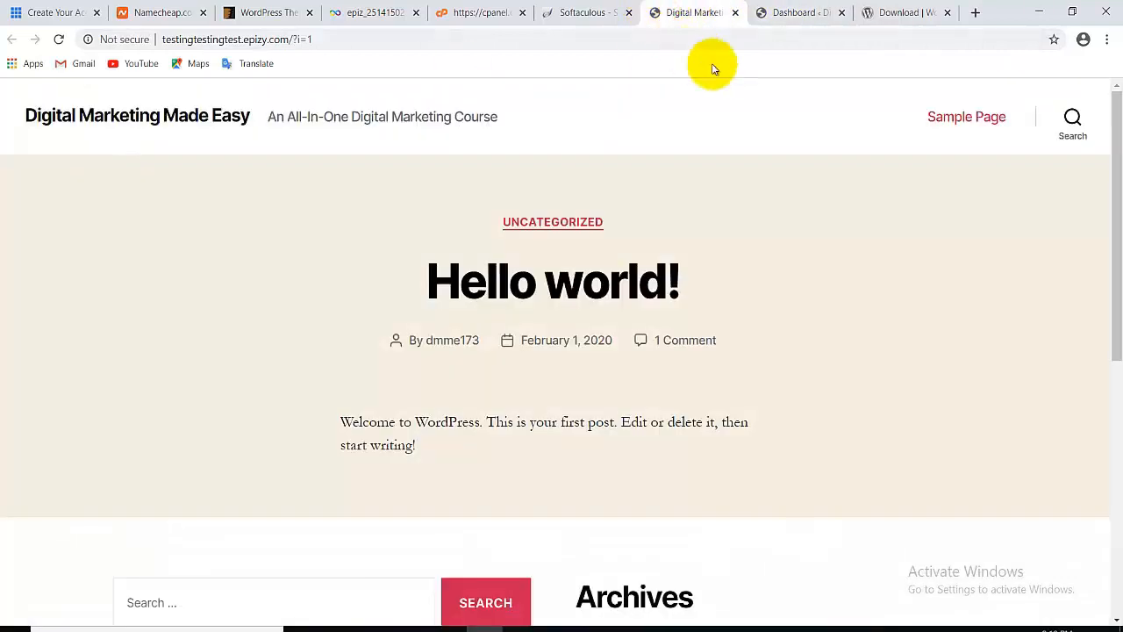
pyautogui.click(792, 13)
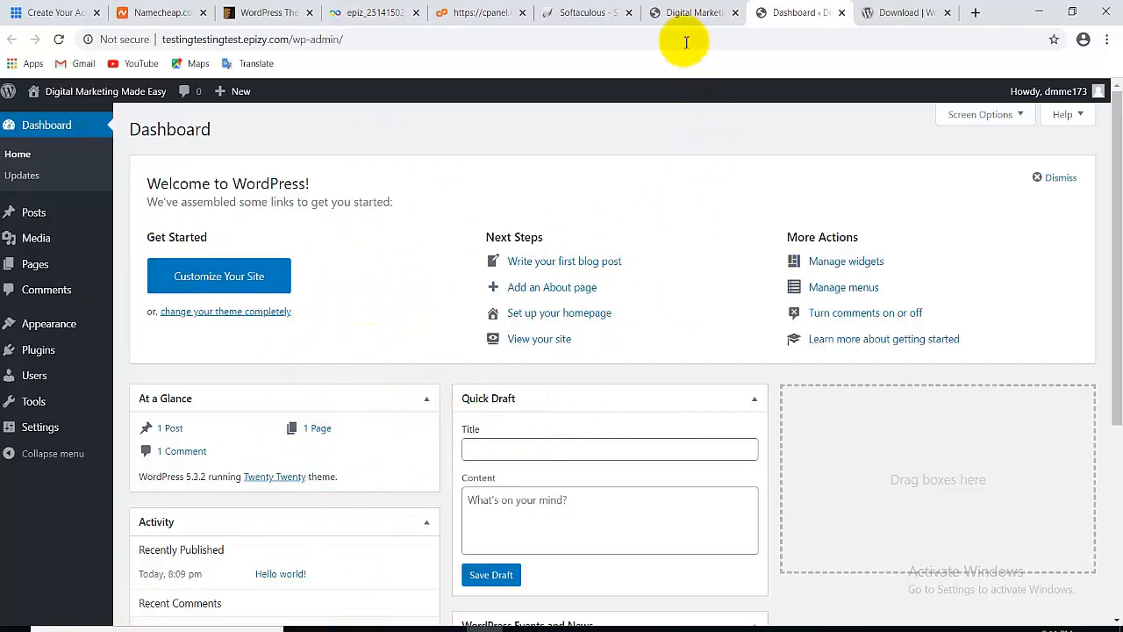
pyautogui.click(683, 9)
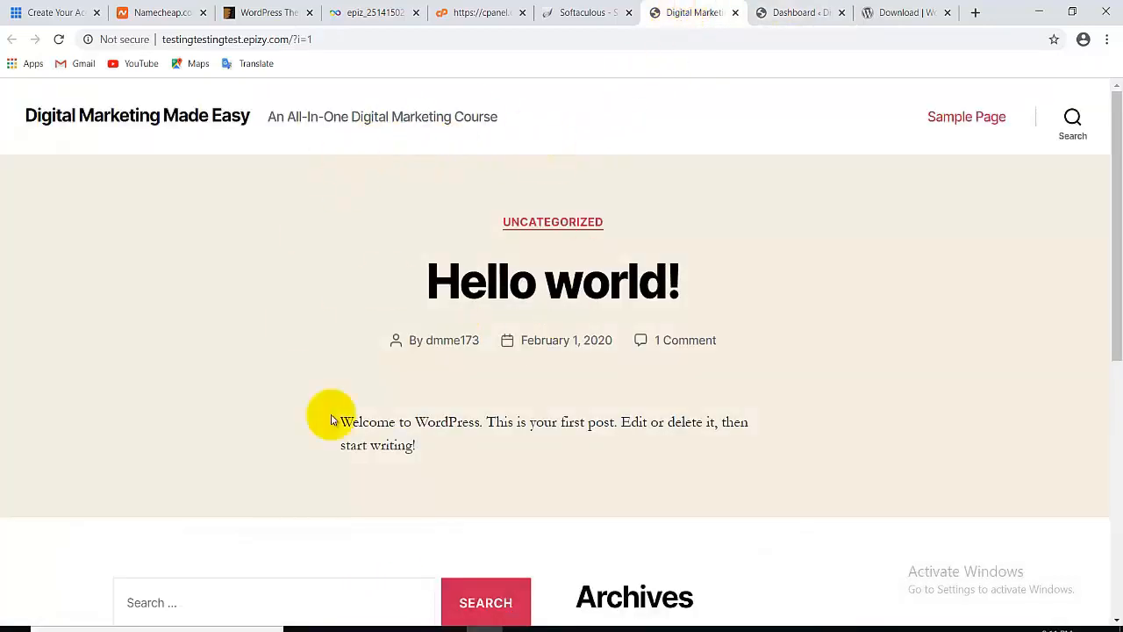
pyautogui.click(784, 9)
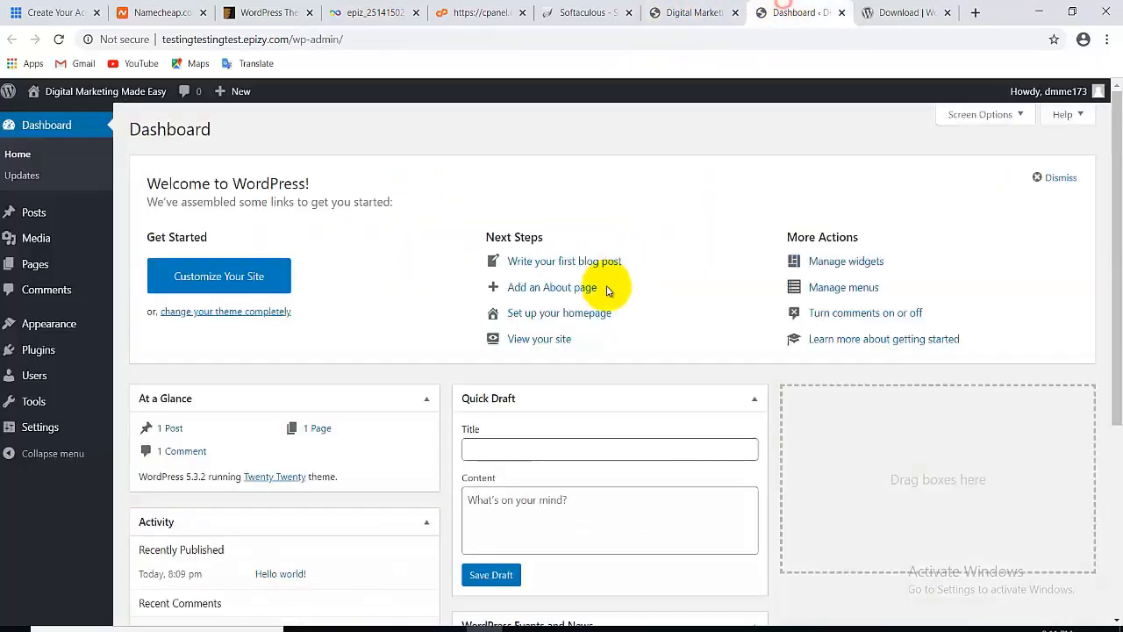
pyautogui.click(686, 11)
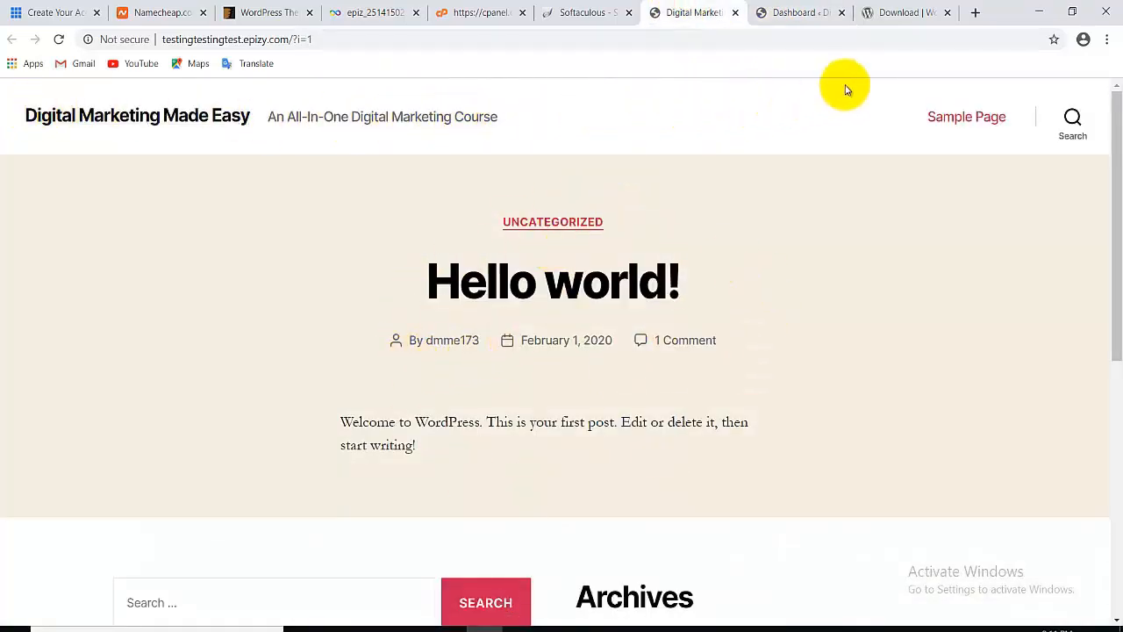
pyautogui.moveTo(1111, 192); pyautogui.dragTo(1115, 106)
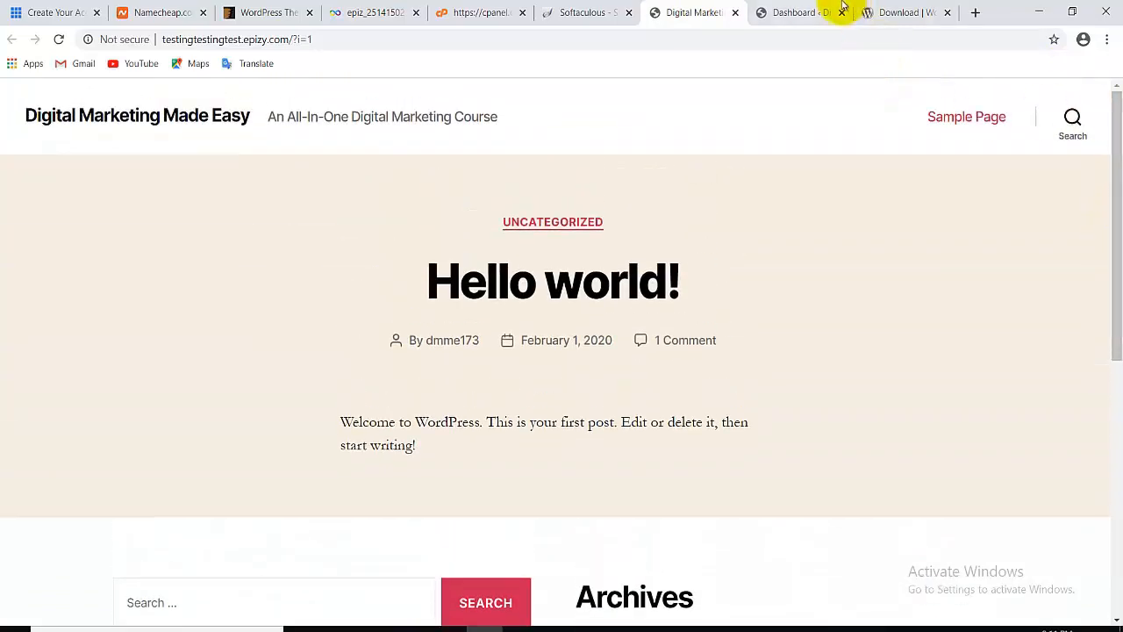
pyautogui.click(813, 9)
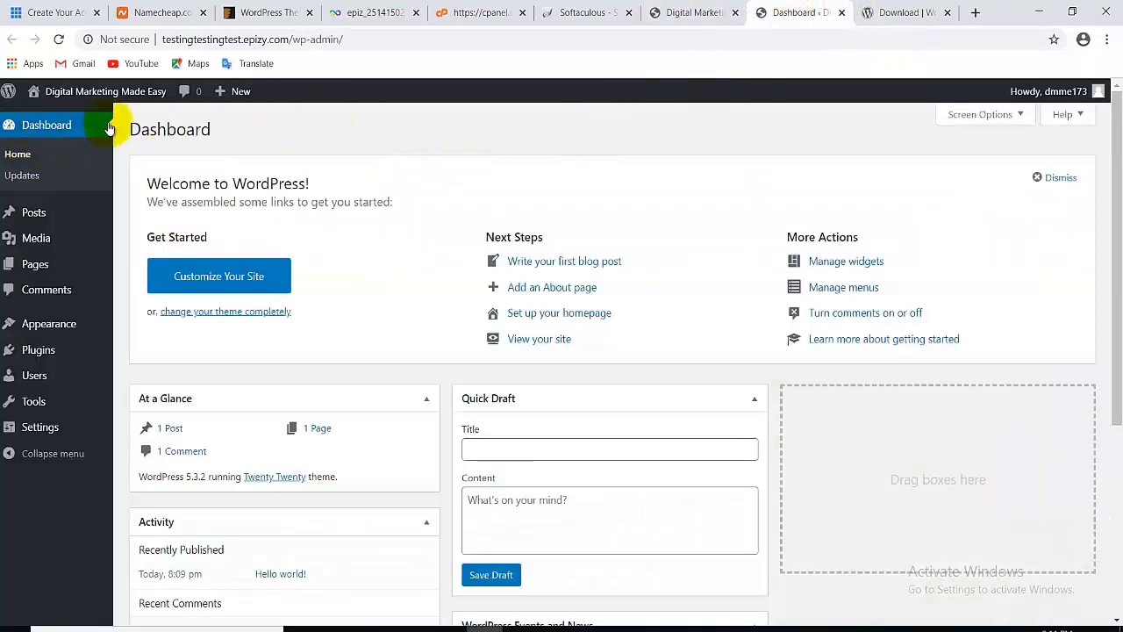